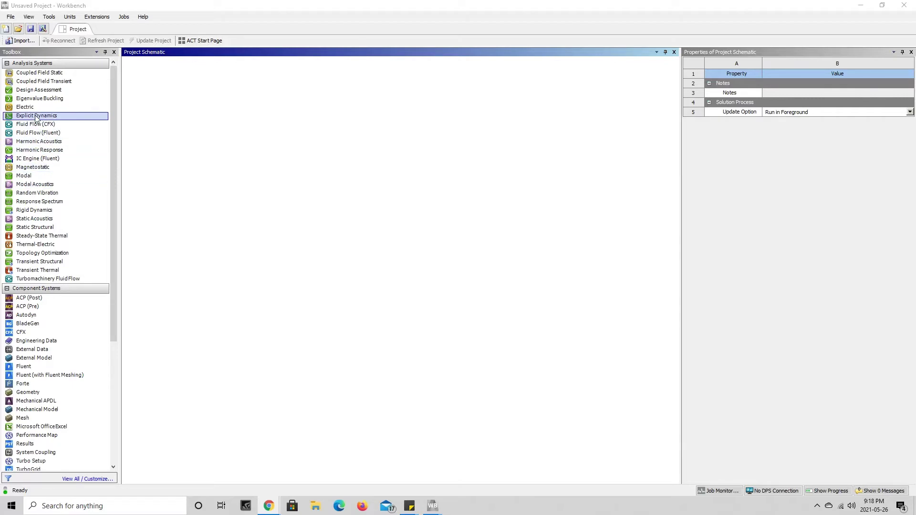
Add an Explicit Dynamics analysis system to the project schematic and open its Engineering Data.
drag(36, 117, 175, 95)
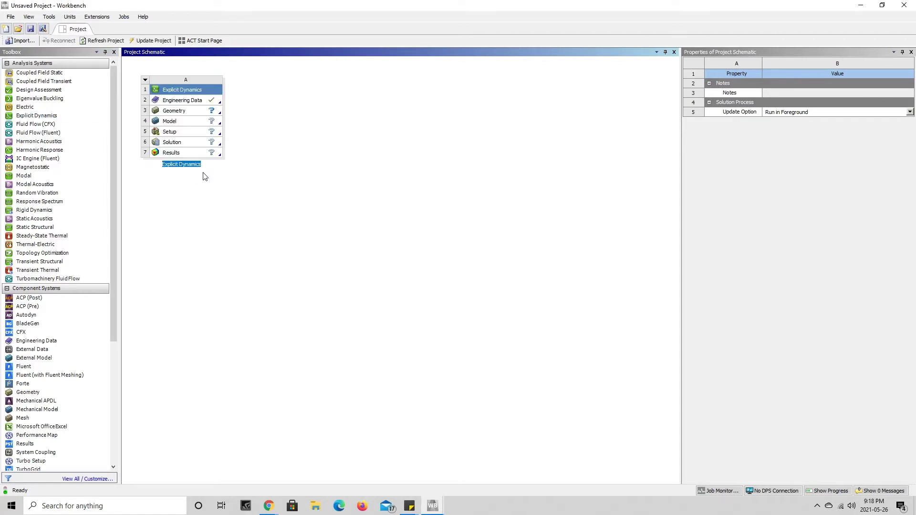
double_click(181, 101)
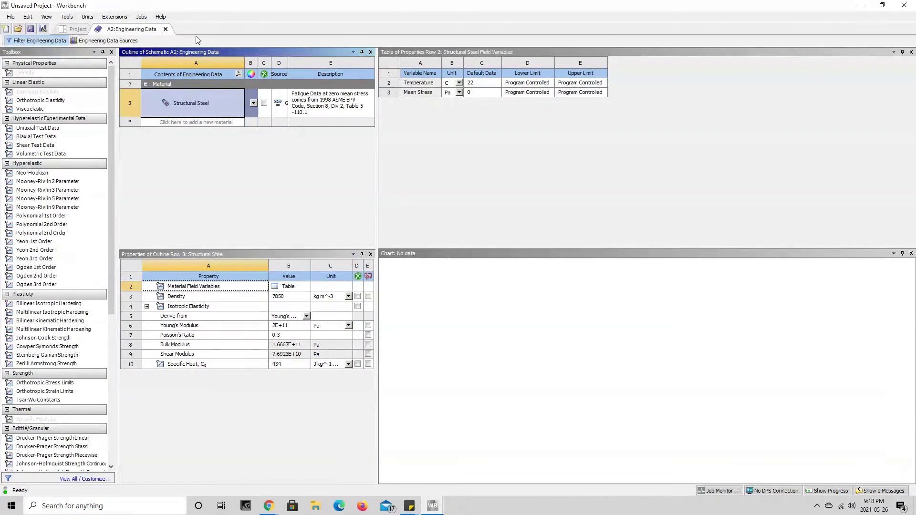
click(74, 30)
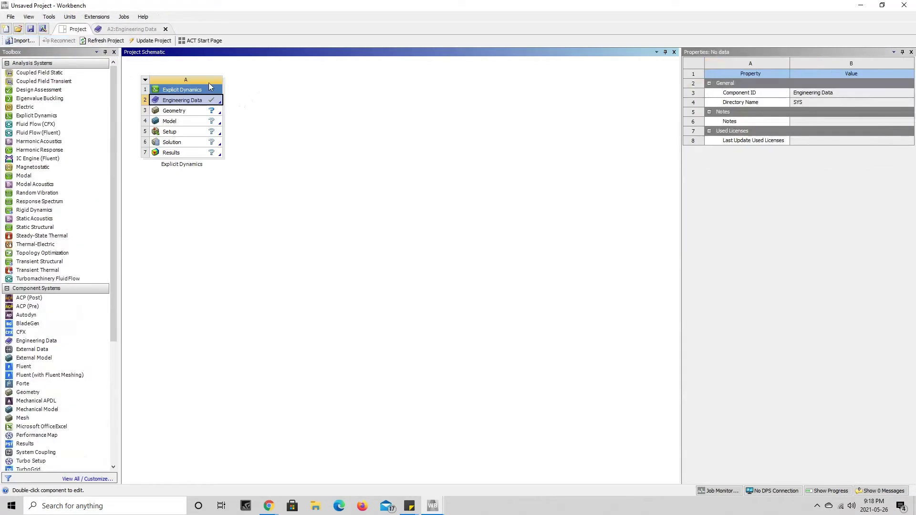
click(128, 29)
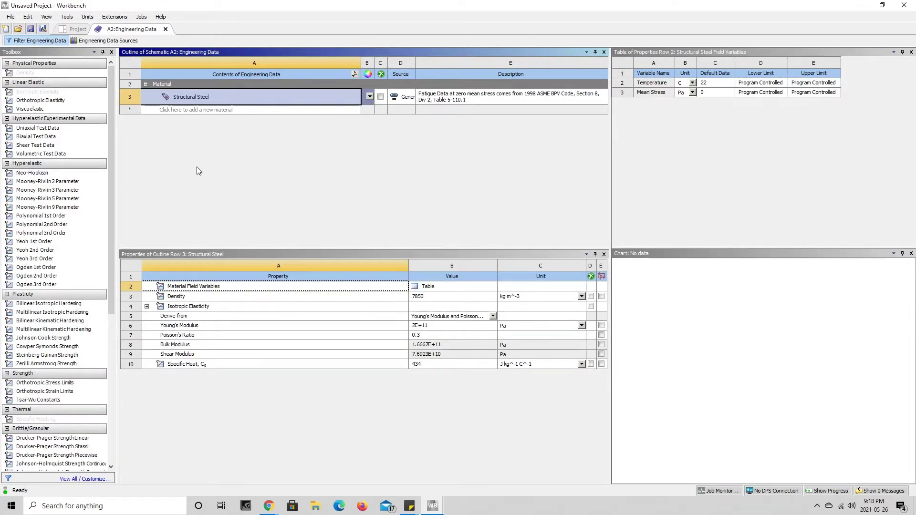
Add the AL 1100-O material from the Explicit Materials data source to the engineering data.
click(109, 40)
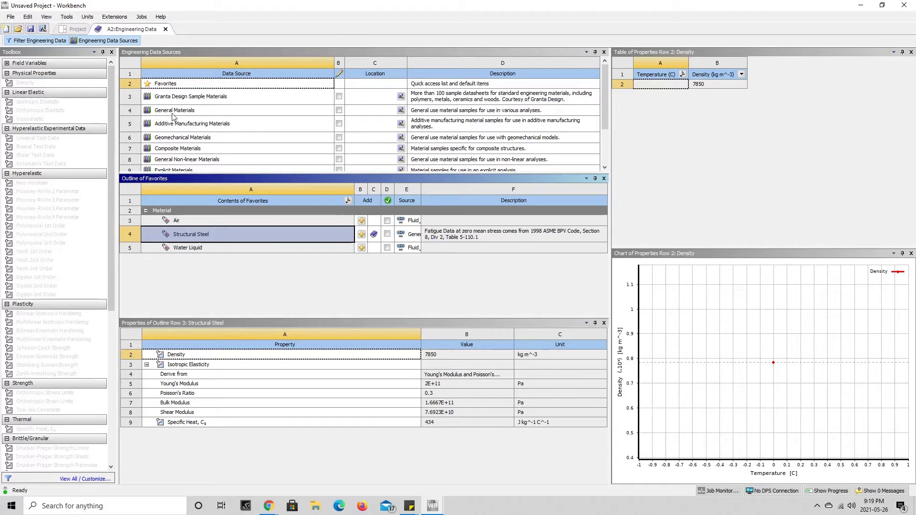
click(209, 169)
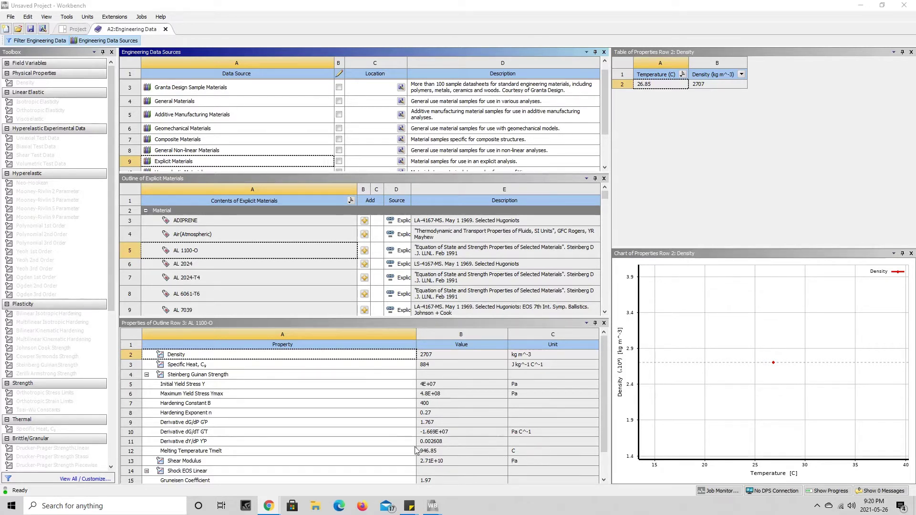
click(364, 251)
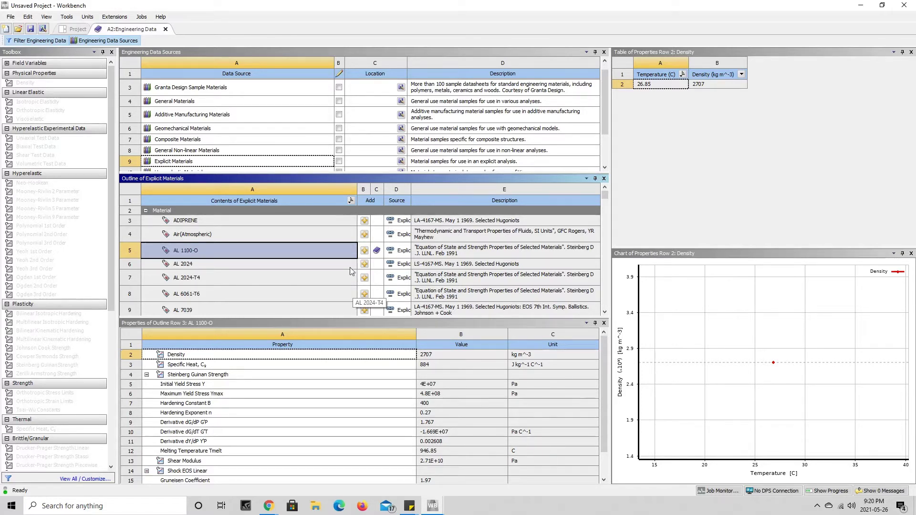
Open the Explicit Dynamics system's geometry in SpaceClaim and sketch a 10 mm diameter circle centred on the origin.
click(78, 29)
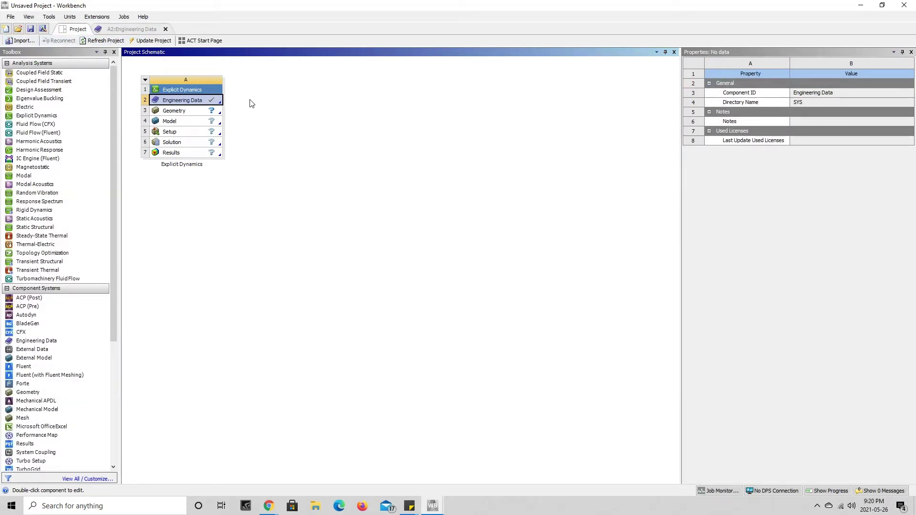
double_click(188, 111)
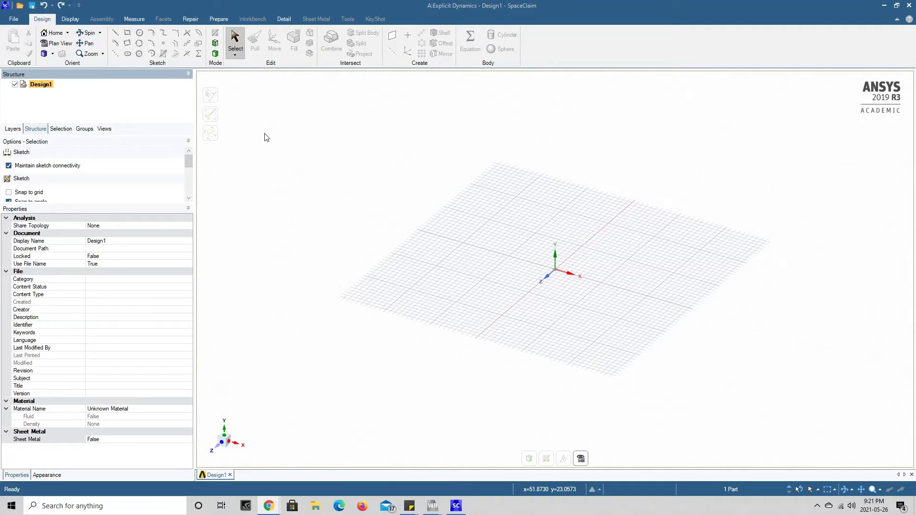
click(140, 33)
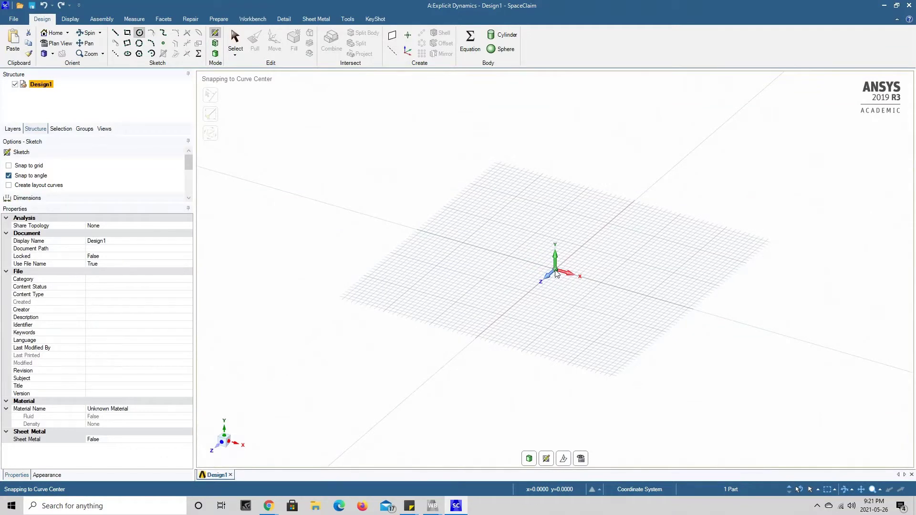
click(556, 271)
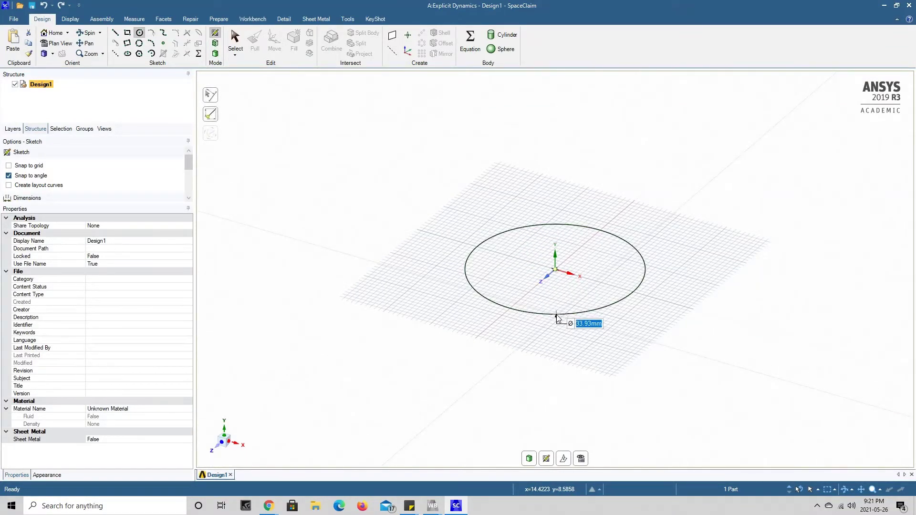
text(10)
key(Return)
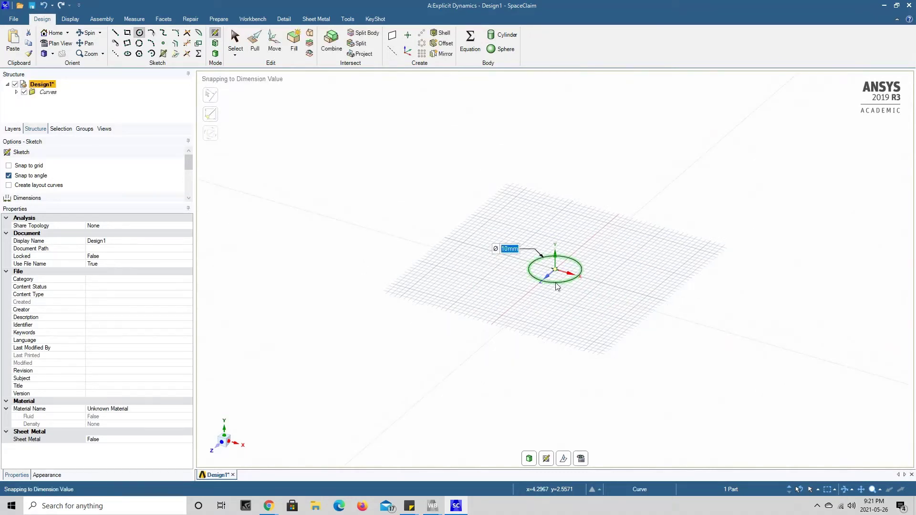
Pull the circular face upward 10 mm to form a solid cylinder.
click(254, 44)
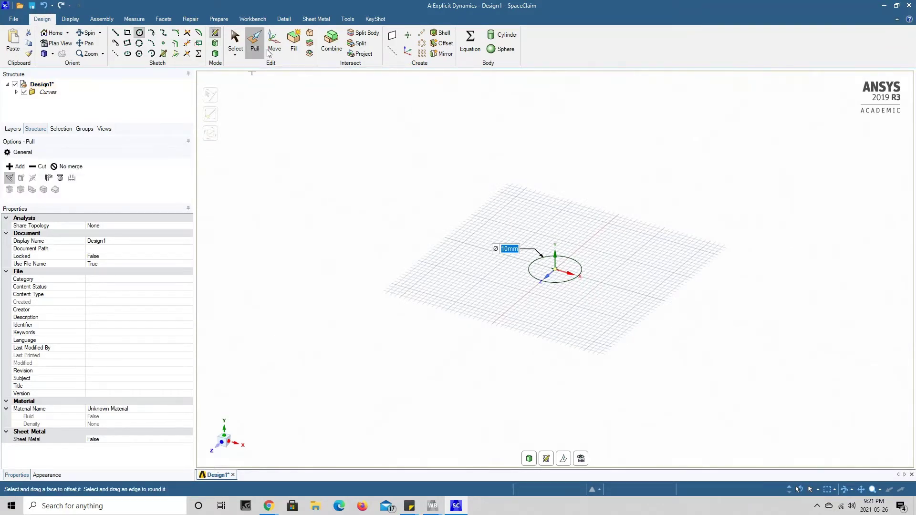
click(544, 275)
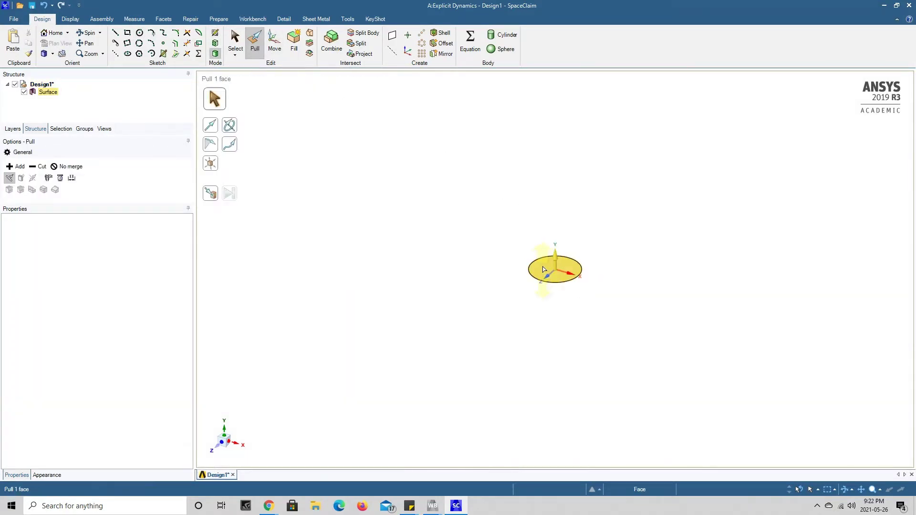
drag(543, 270, 548, 249)
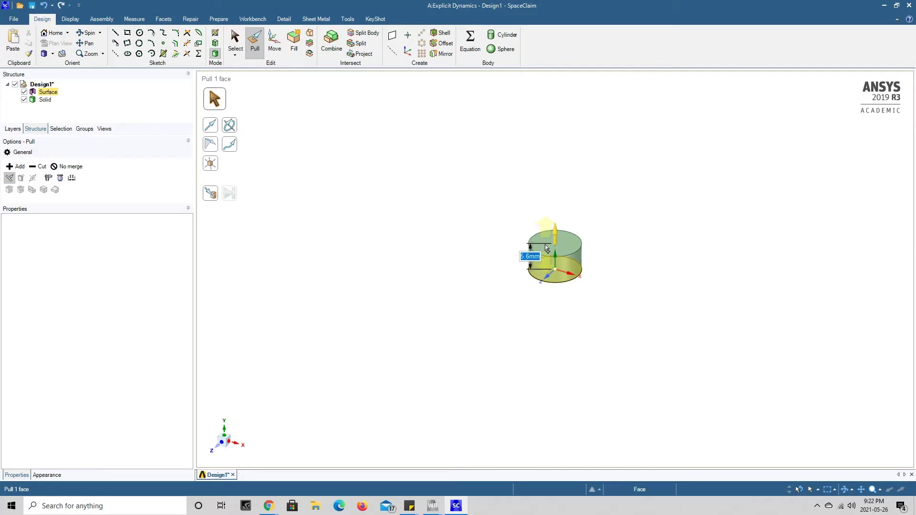
text(10)
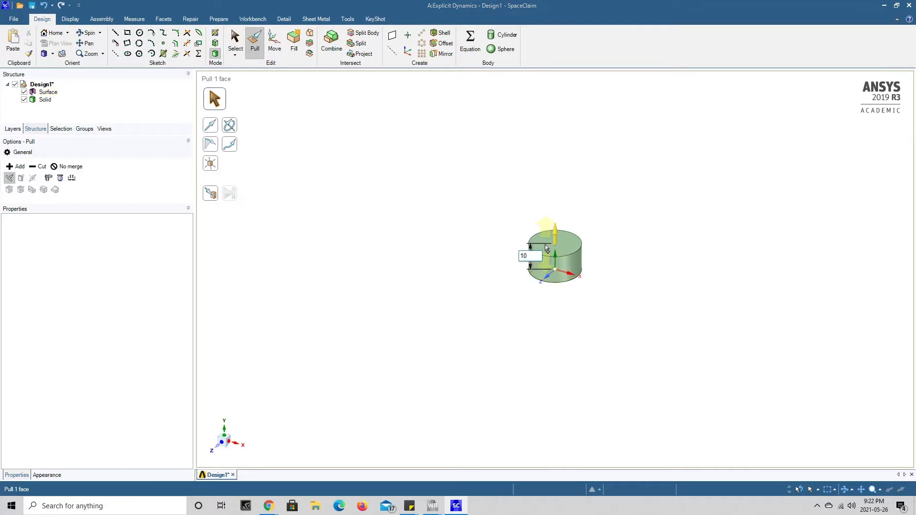
key(Return)
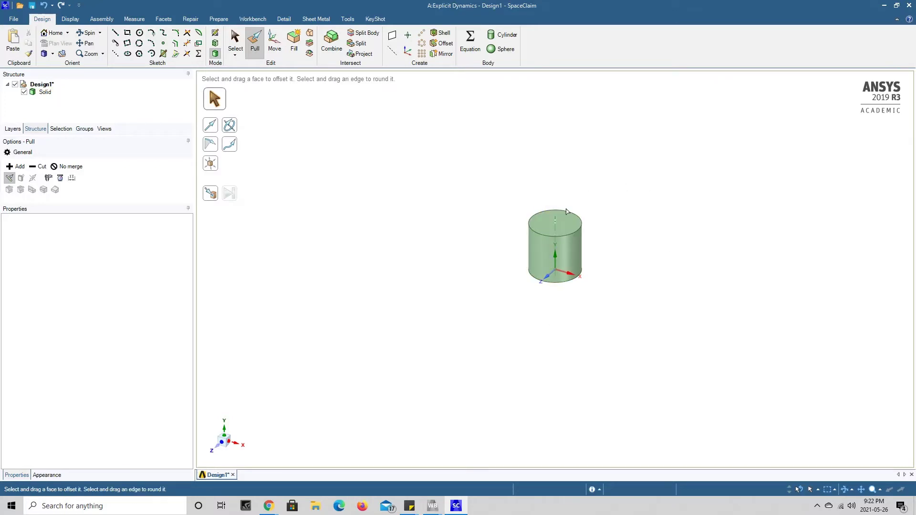
click(577, 253)
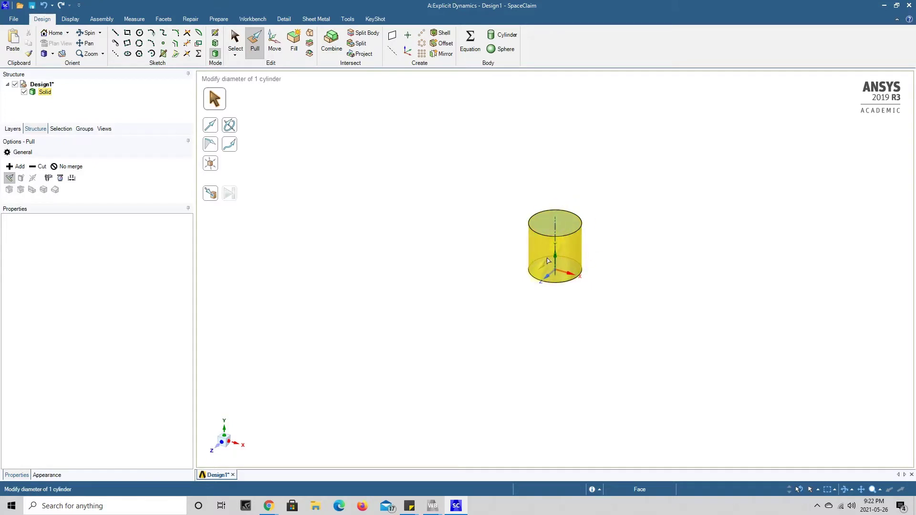
click(469, 243)
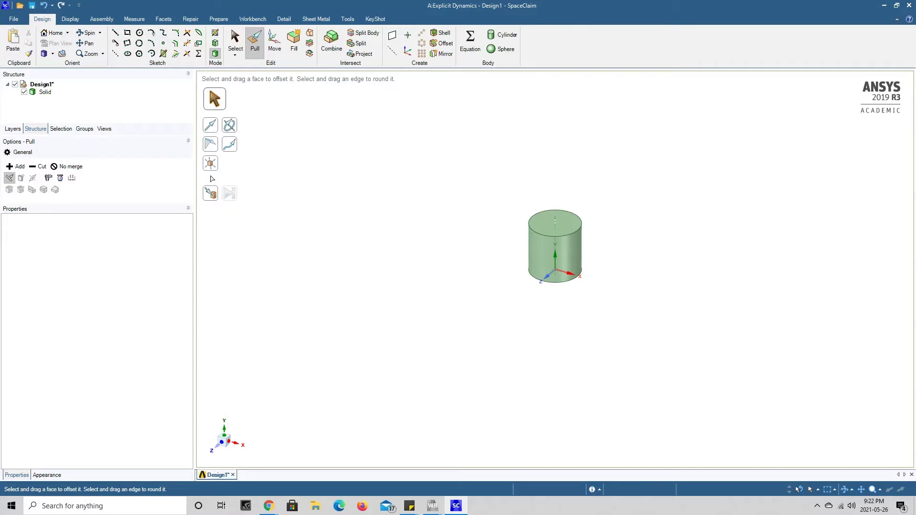
Sketch a 5 mm diameter circle on the cylinder's top face, centred on its axis.
click(139, 33)
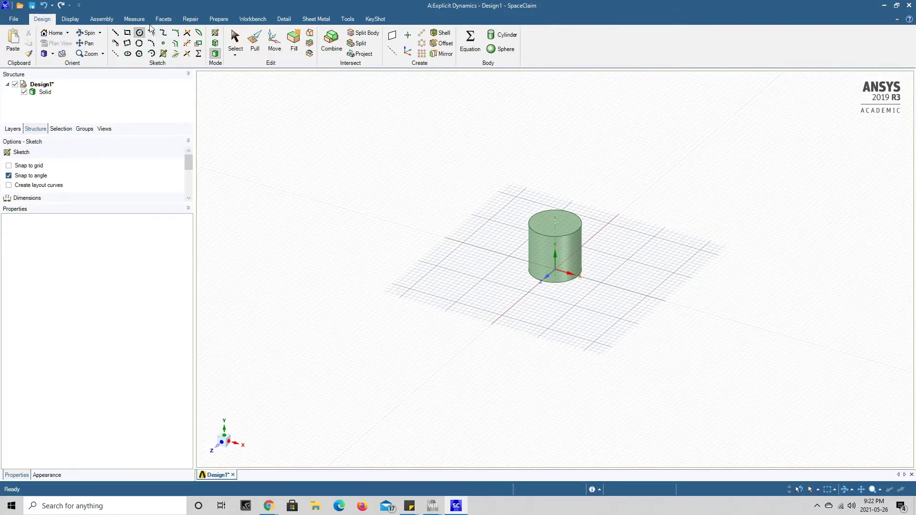
click(541, 224)
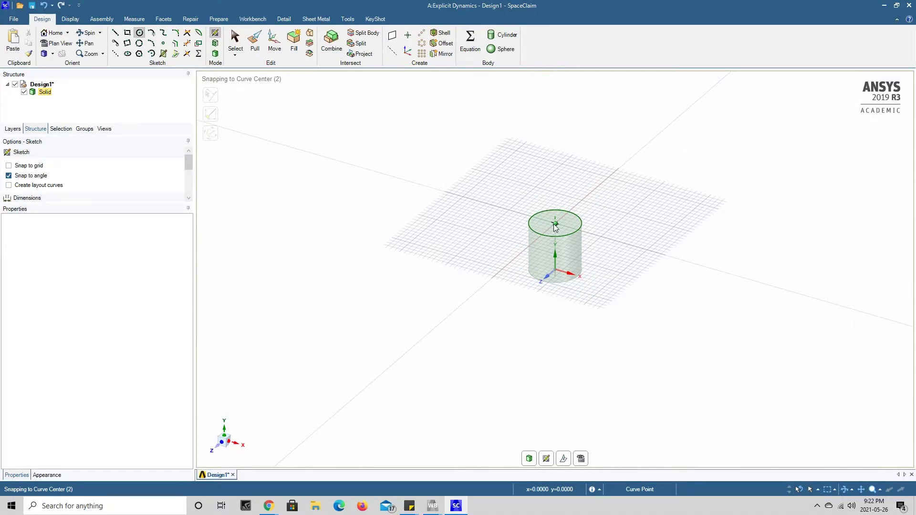
click(555, 224)
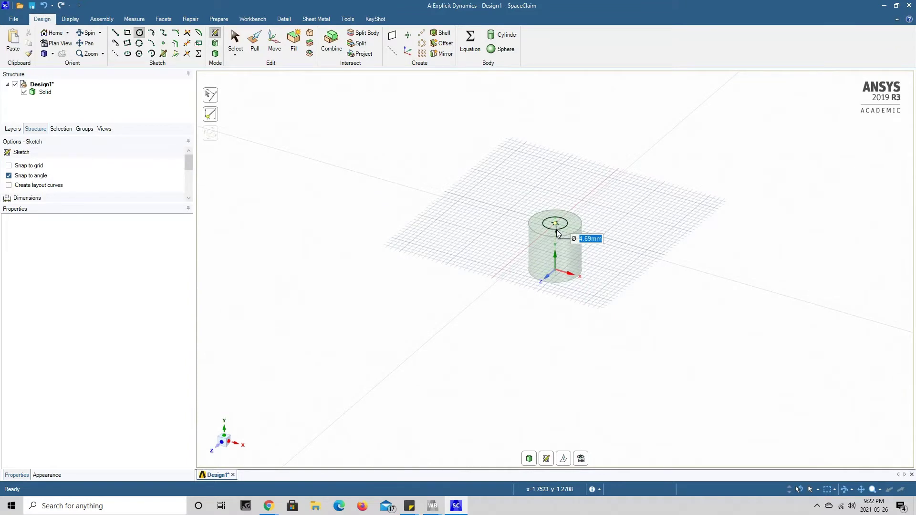
text(5)
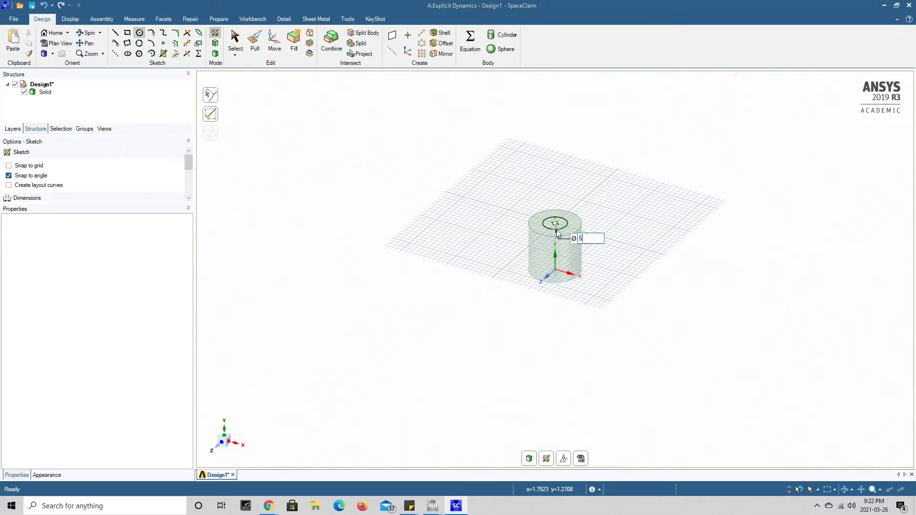
key(Return)
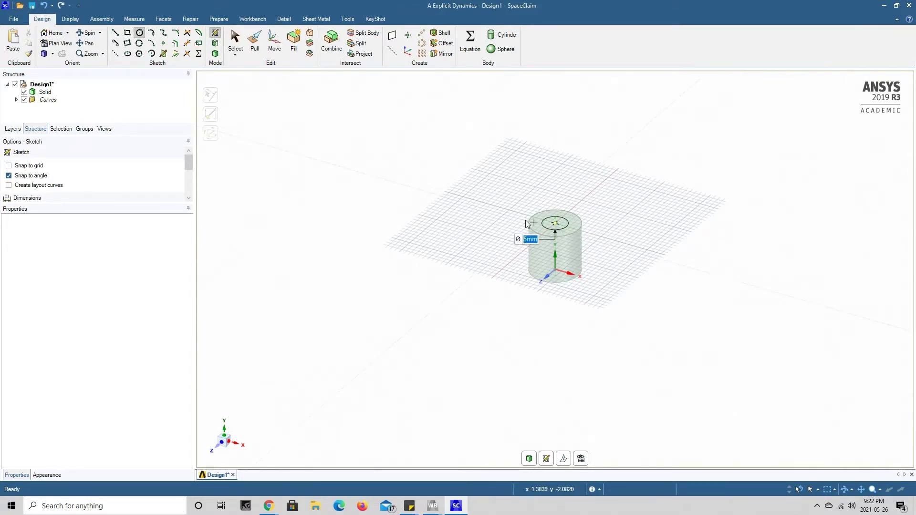
Pull the 5 mm circle on the cylinder's top face upward 50 mm to form a rod.
click(255, 46)
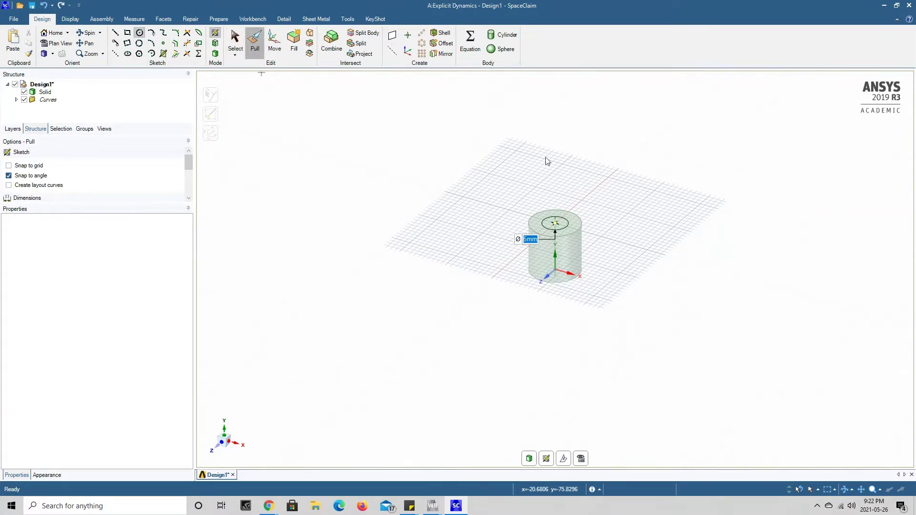
click(554, 222)
drag(553, 210, 567, 119)
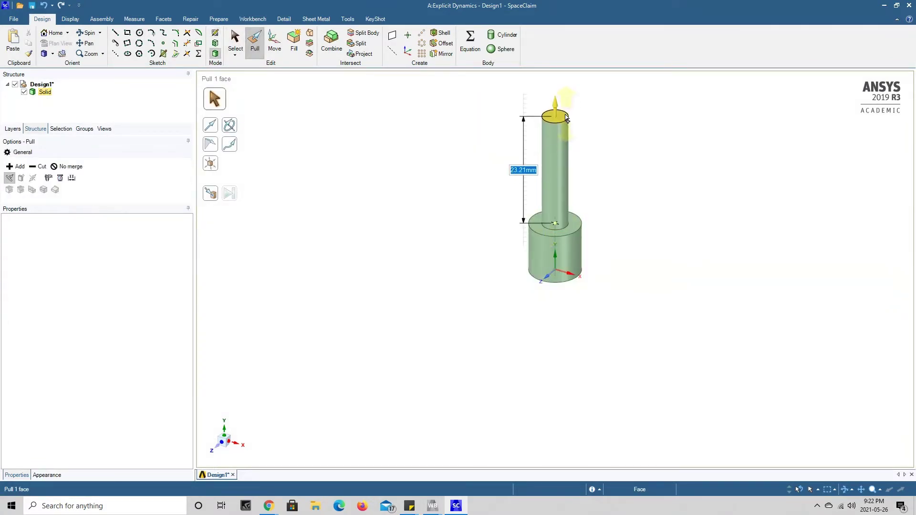
text(50)
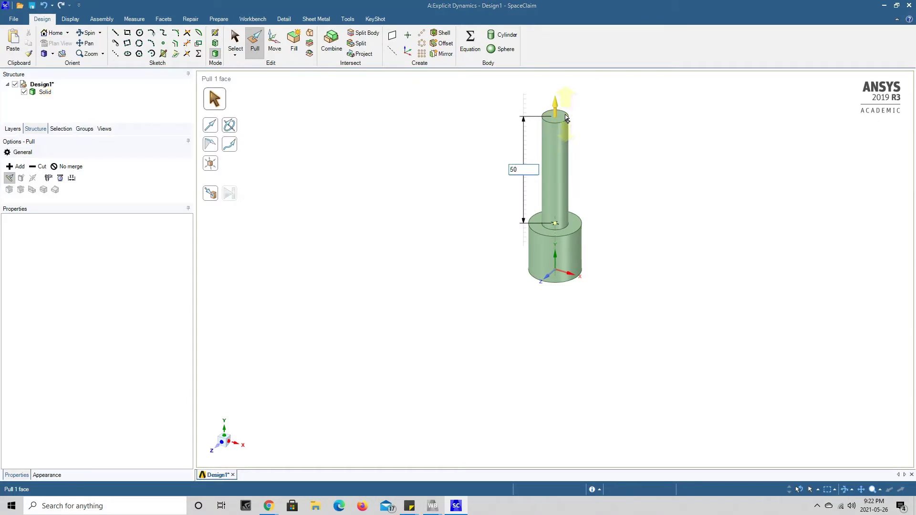
key(Return)
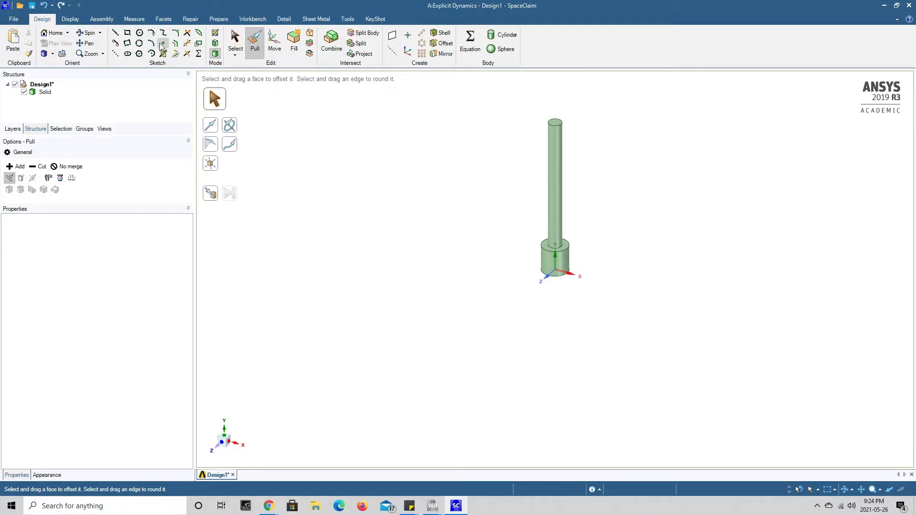
Sketch a 10 mm diameter circle in the plane of the rod's top face, concentric with the rod.
click(139, 33)
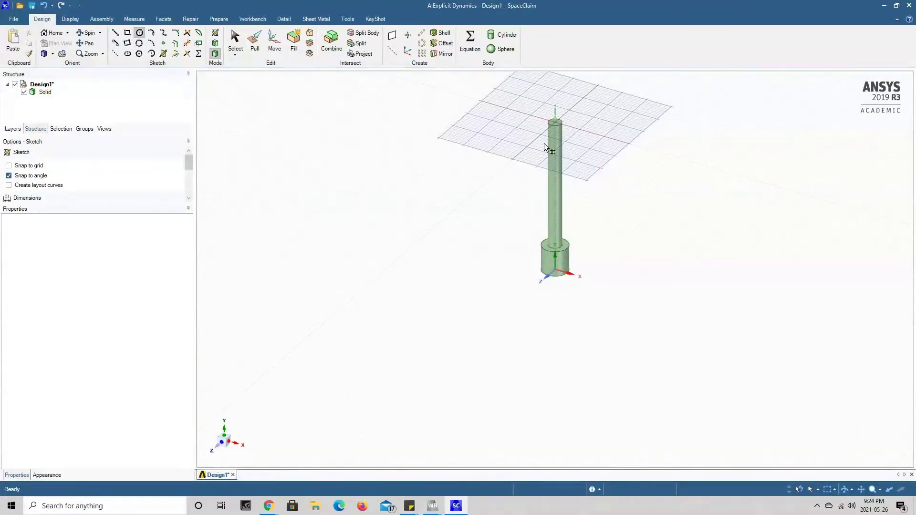
scroll(560, 99, down, 2)
scroll(565, 101, up, 4)
click(549, 128)
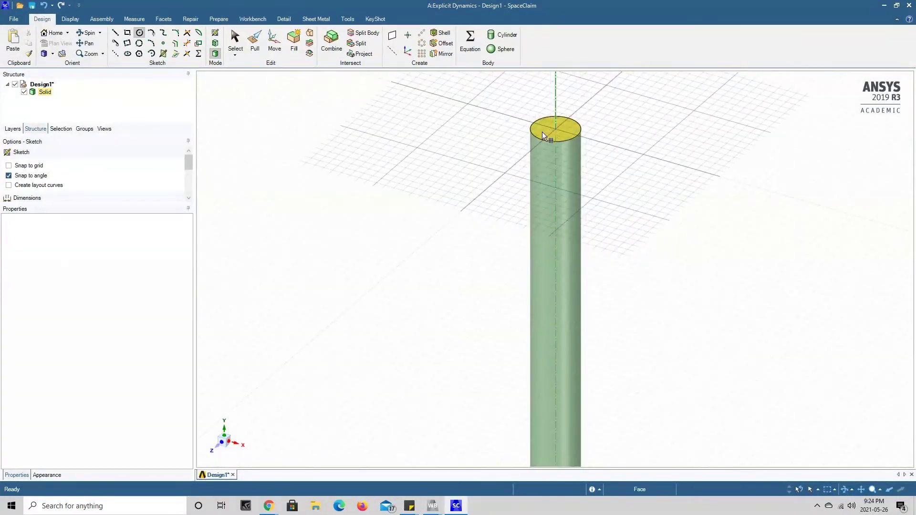
scroll(628, 221, down, 4)
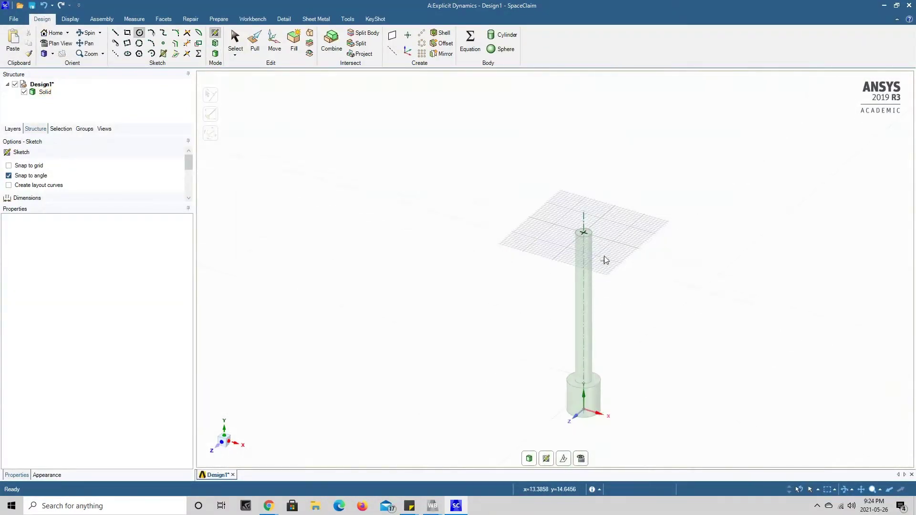
click(584, 233)
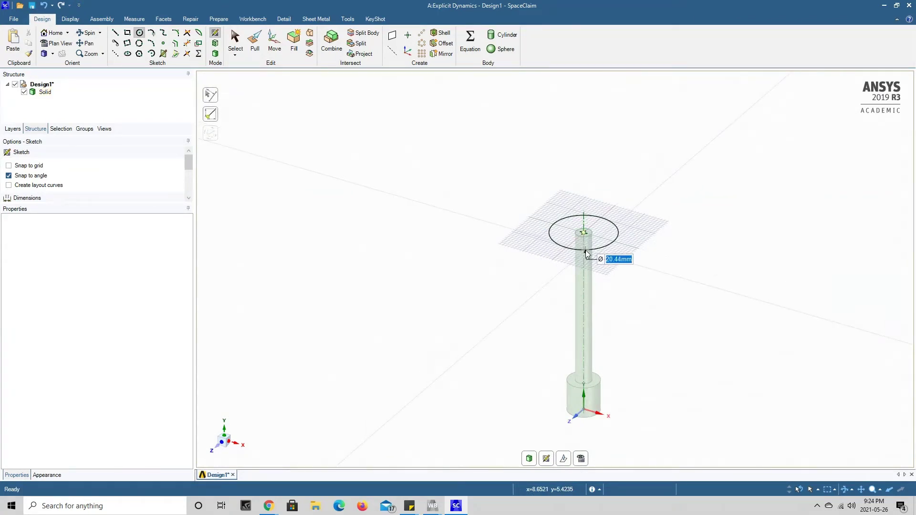
text(10)
key(Return)
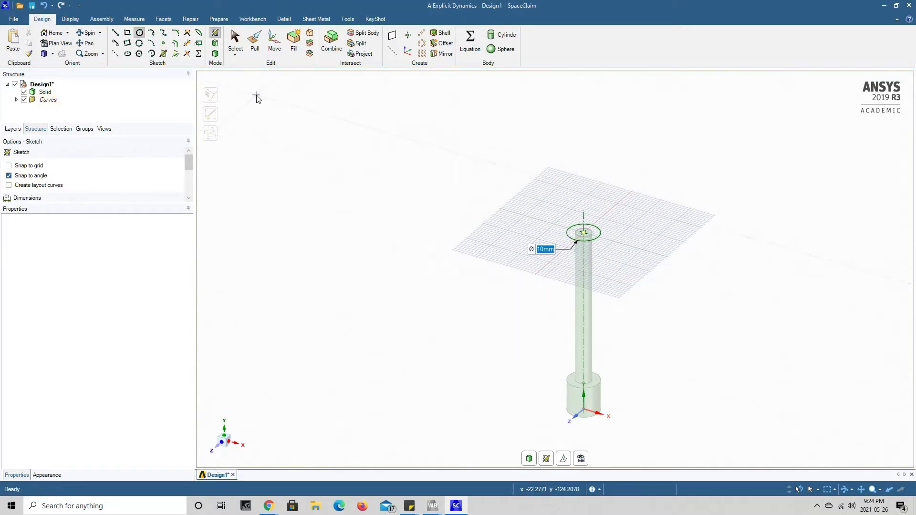
Pull the 10 mm ring surface and the rod's top face together upward 10 mm to form the upper end cylinder.
click(254, 43)
click(586, 233)
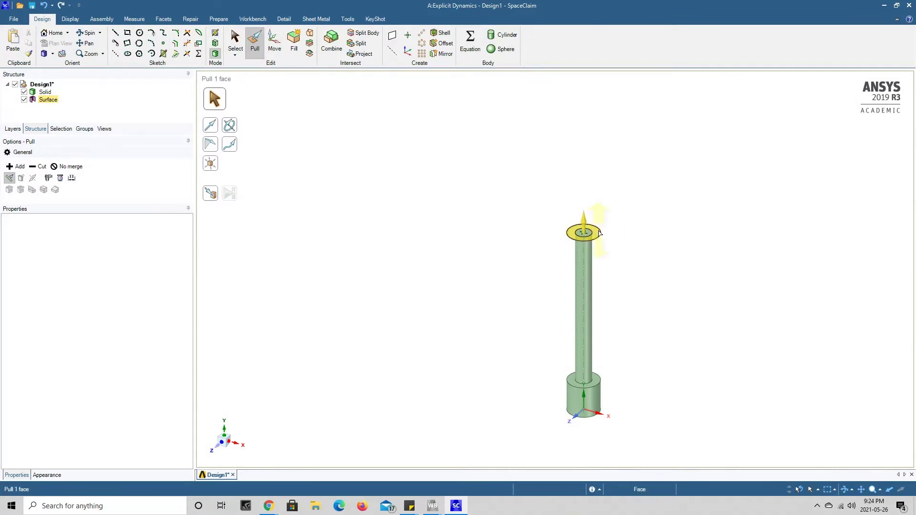
scroll(596, 233, up, 4)
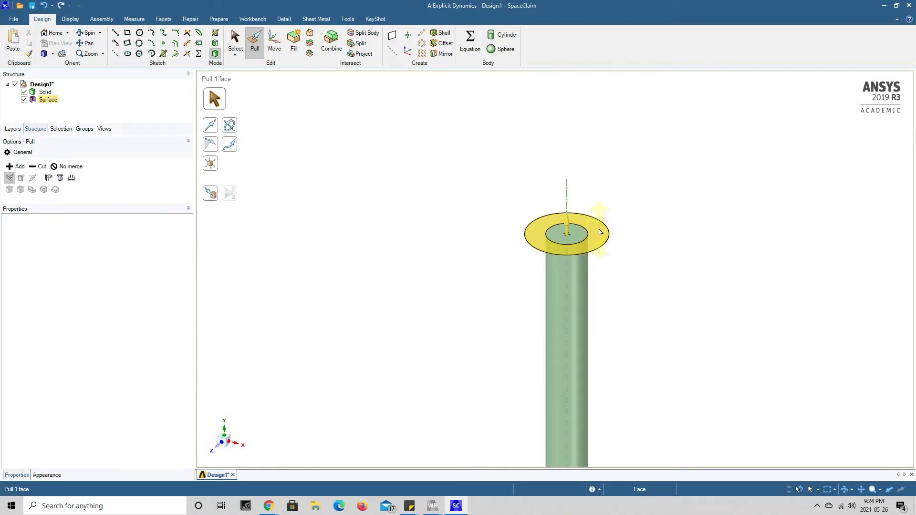
click(600, 233)
ctrl+click(559, 238)
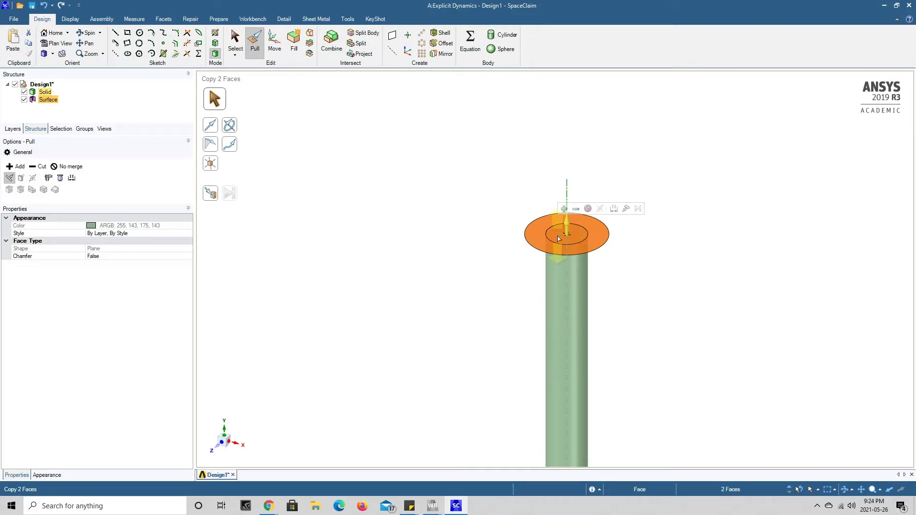
drag(559, 238, 564, 187)
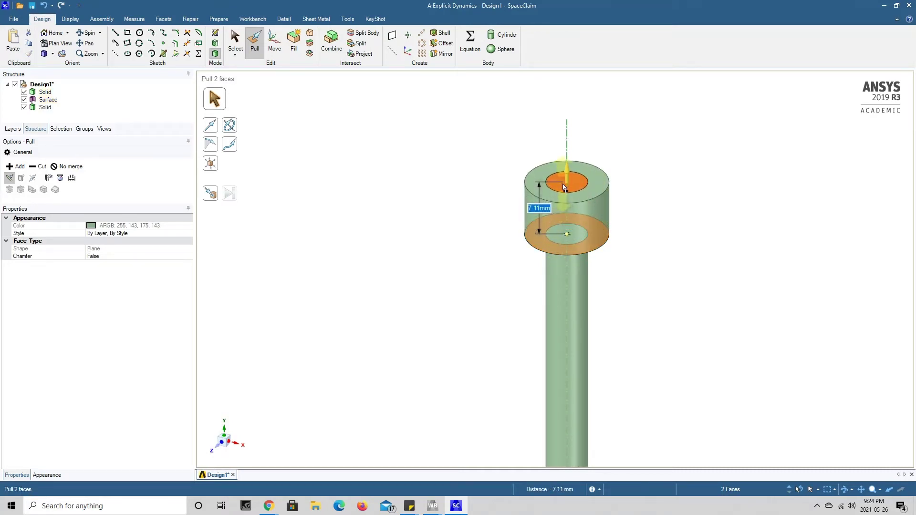
text(10)
key(Return)
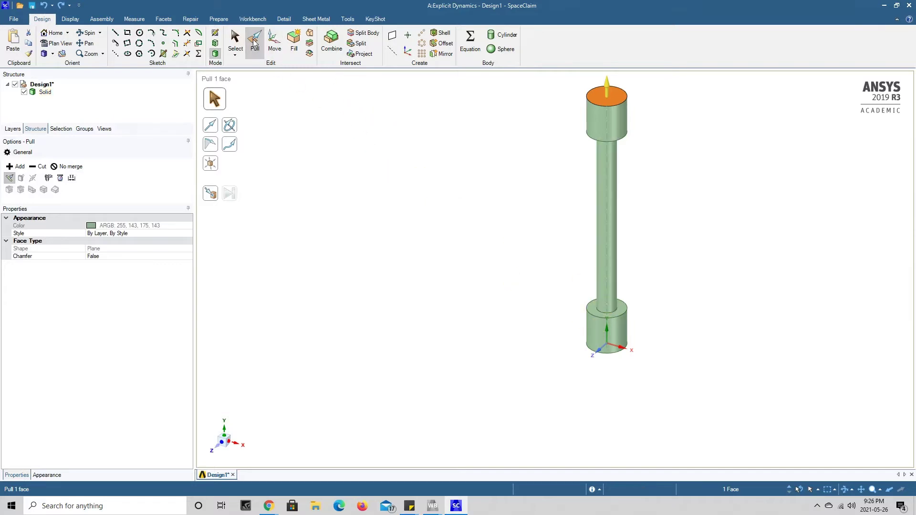
Round the edge where the rod meets the lower end cylinder with a 20 mm radius.
click(531, 187)
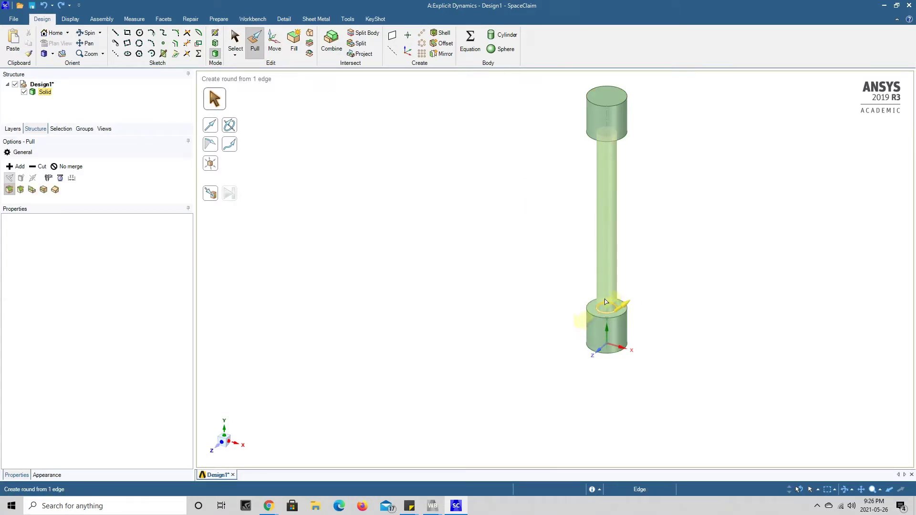
drag(598, 313, 597, 294)
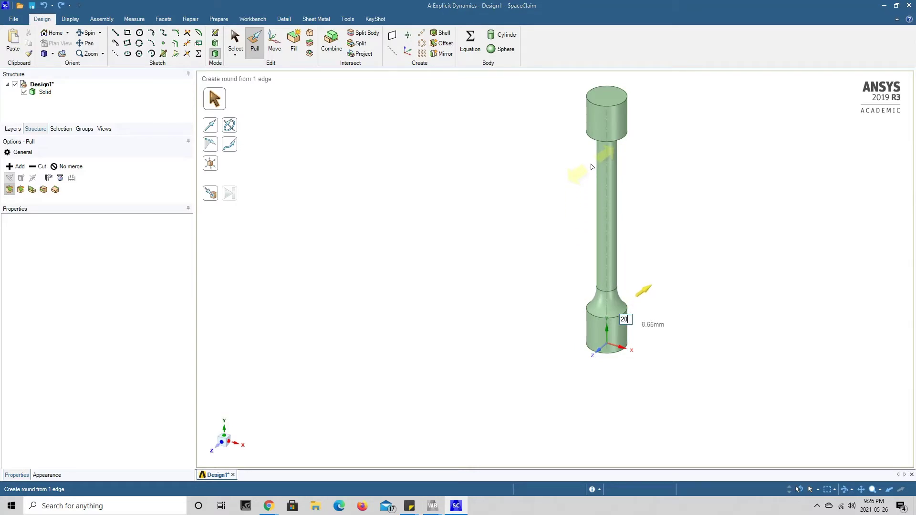
key(Escape)
Round the edge where the rod meets the upper end cylinder with a 20 mm radius.
middle_drag(542, 193, 601, 213)
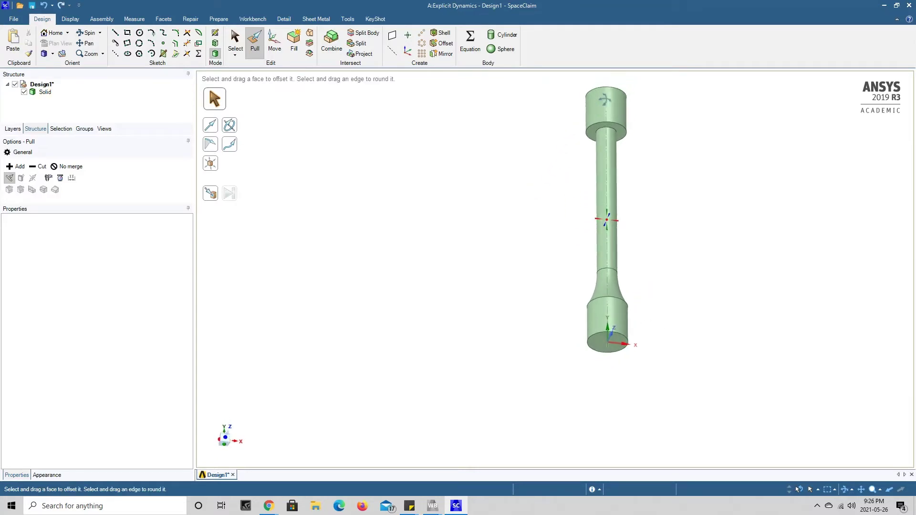
click(599, 132)
drag(599, 132, 606, 186)
text(20)
key(Return)
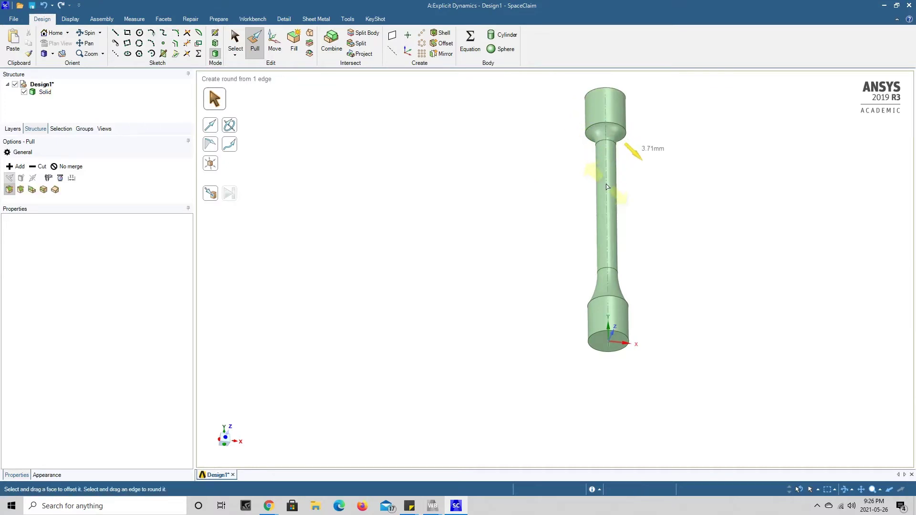
click(605, 229)
middle_drag(605, 229, 593, 281)
key(Escape)
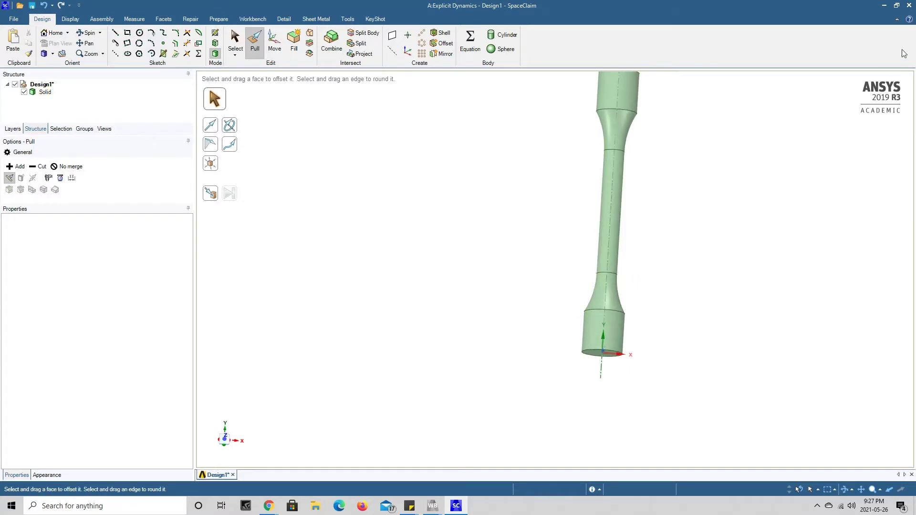
Close the geometry editor and open the Explicit Dynamics system's Model in Mechanical.
click(909, 10)
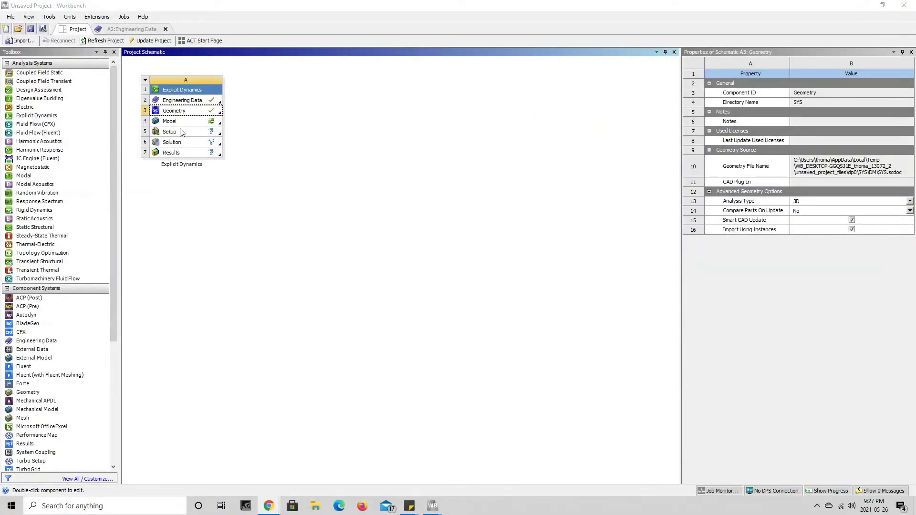
double_click(171, 122)
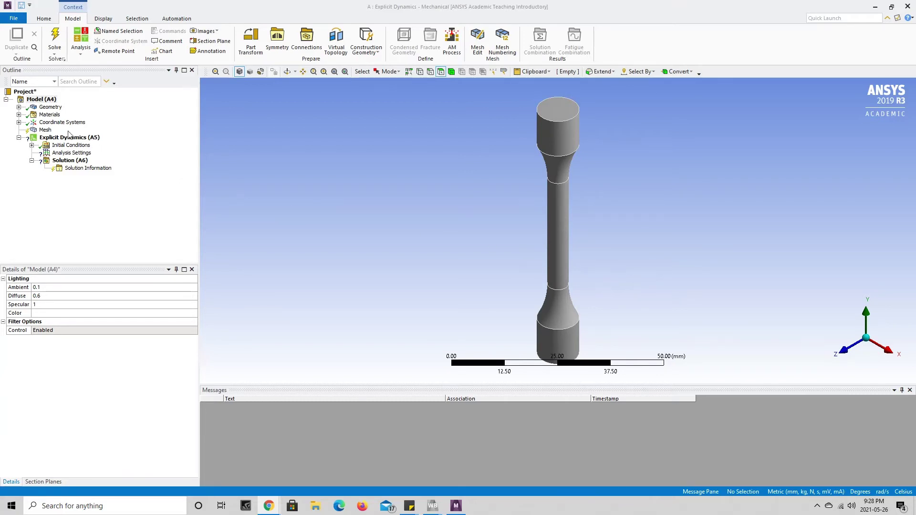
Assign the AL 1100-O material to the SYS\Solid body.
click(18, 107)
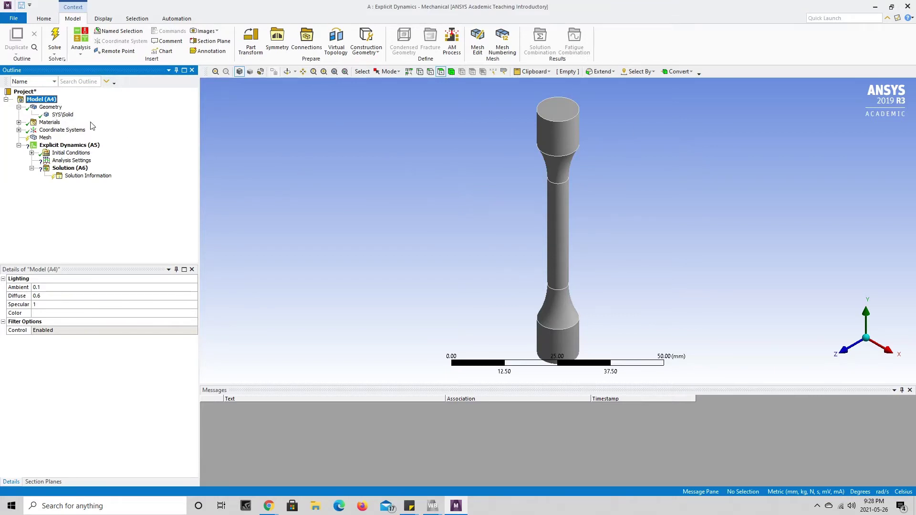
click(64, 115)
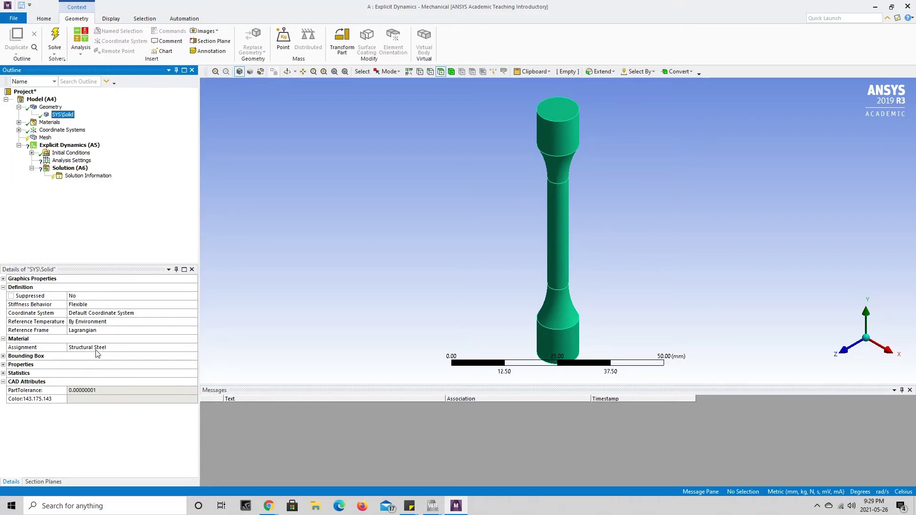
click(111, 350)
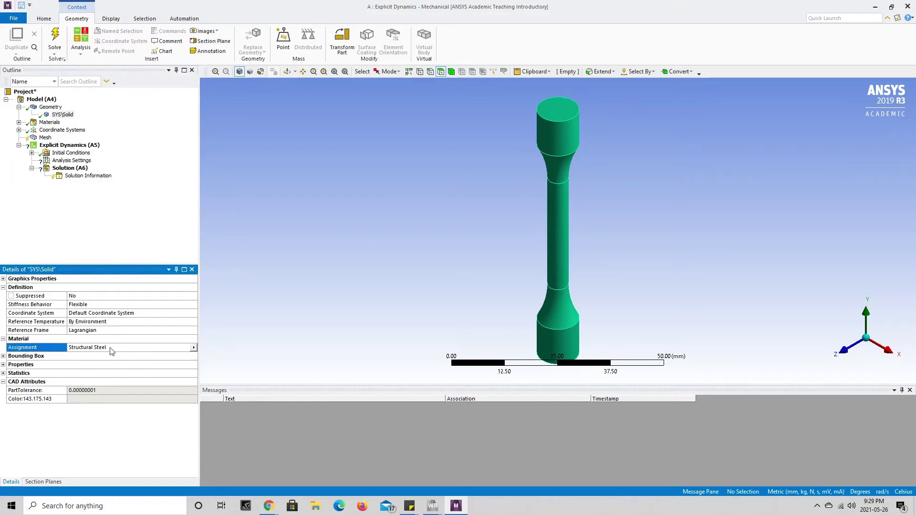
click(194, 348)
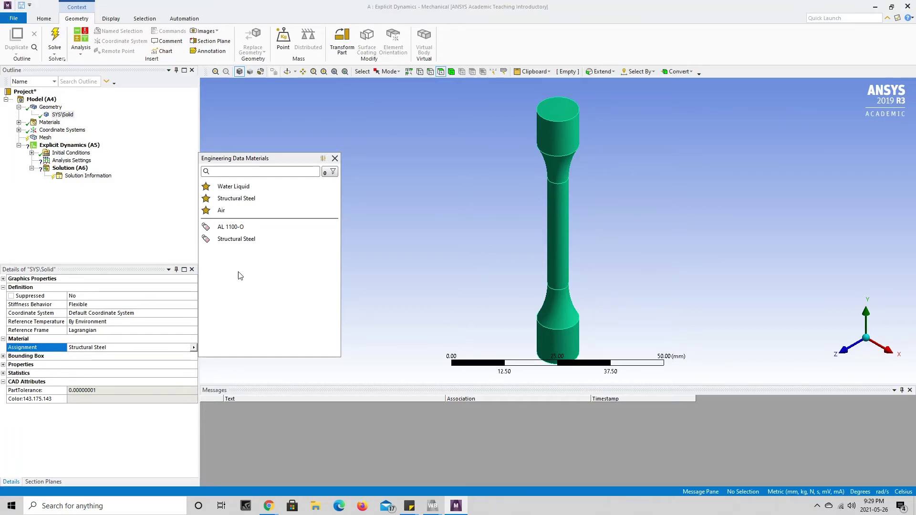
click(235, 235)
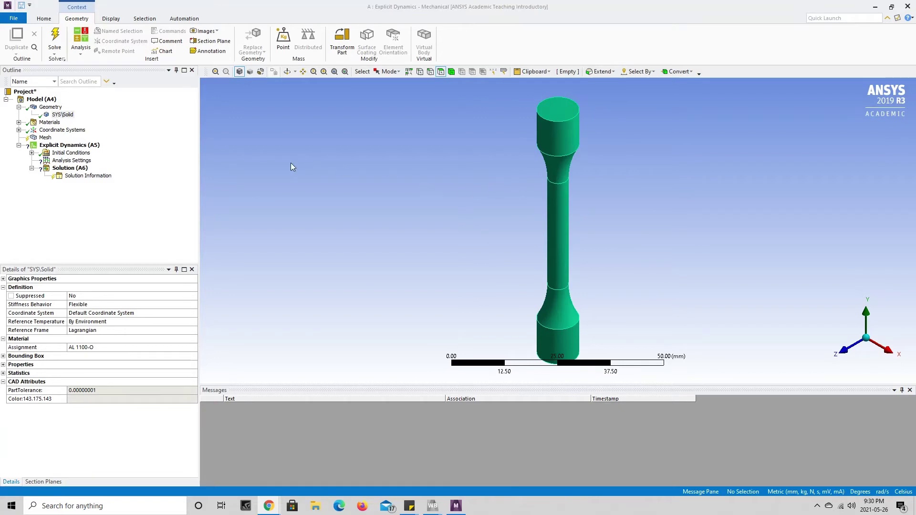
Insert a coordinate system with its origin at the specimen's upper end cylinder and set its type to Cylindrical.
right_click(61, 131)
mouse_move(95, 136)
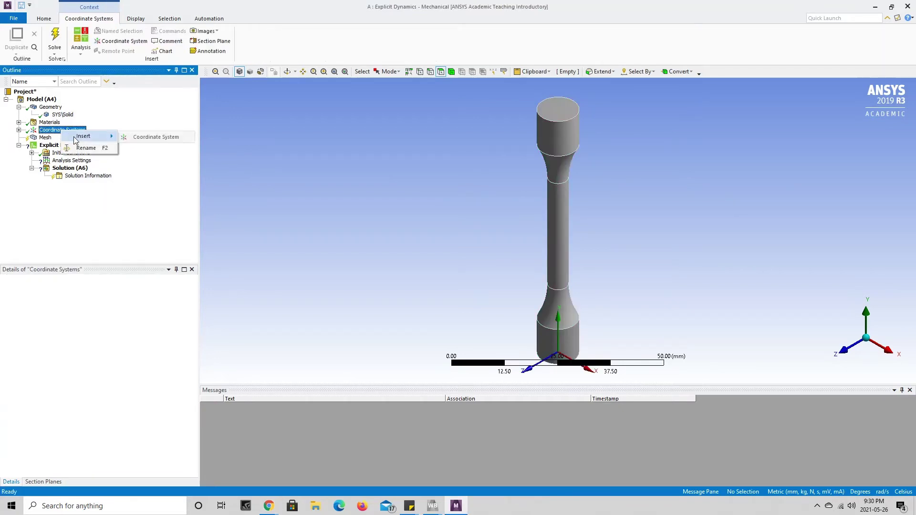
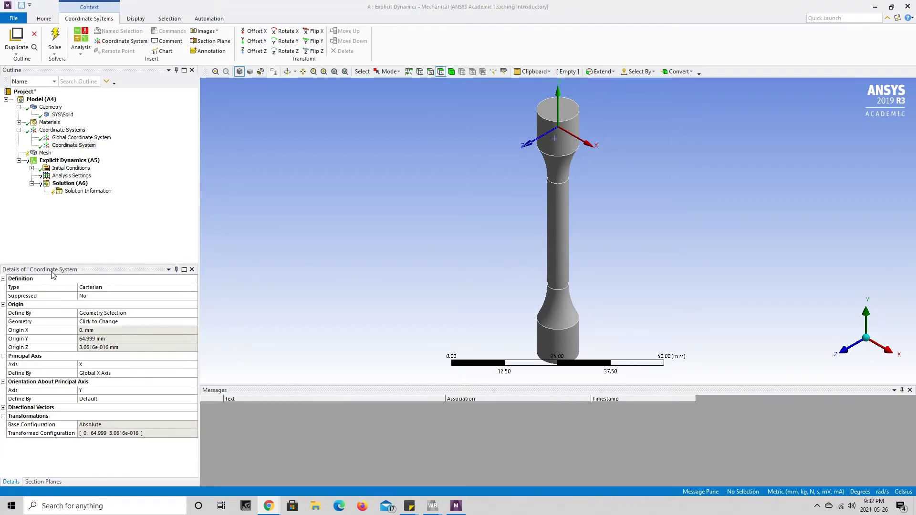
click(113, 289)
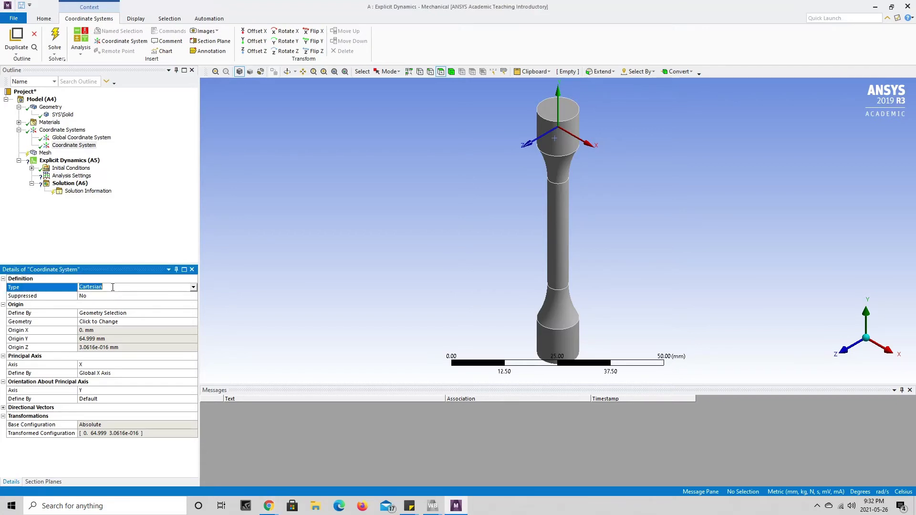
click(195, 287)
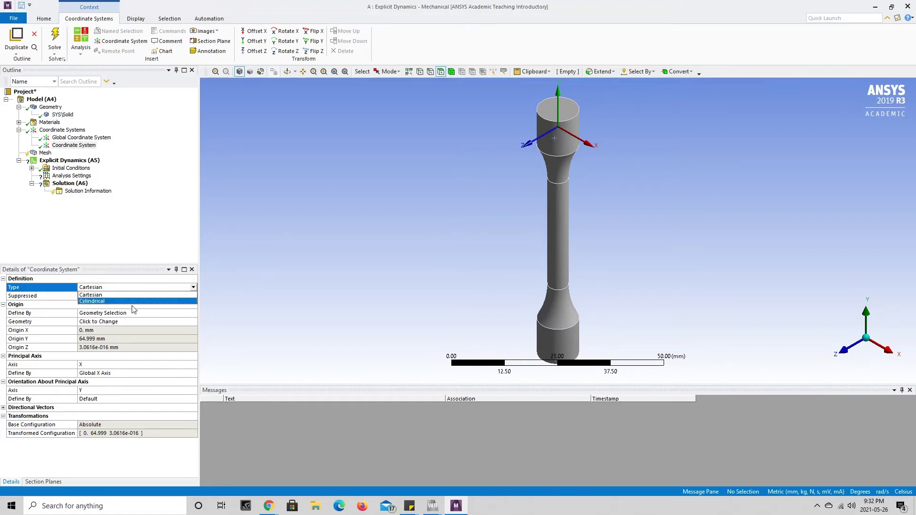
click(132, 306)
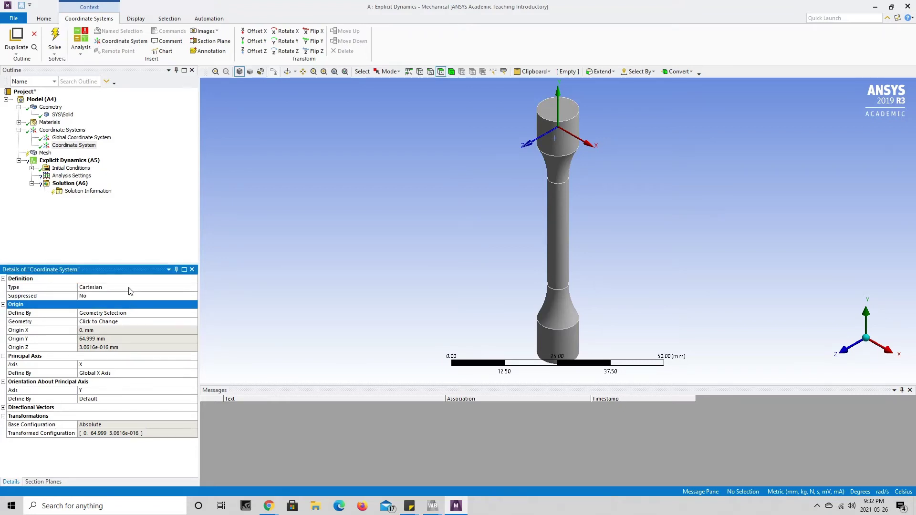
click(130, 288)
click(130, 289)
click(164, 302)
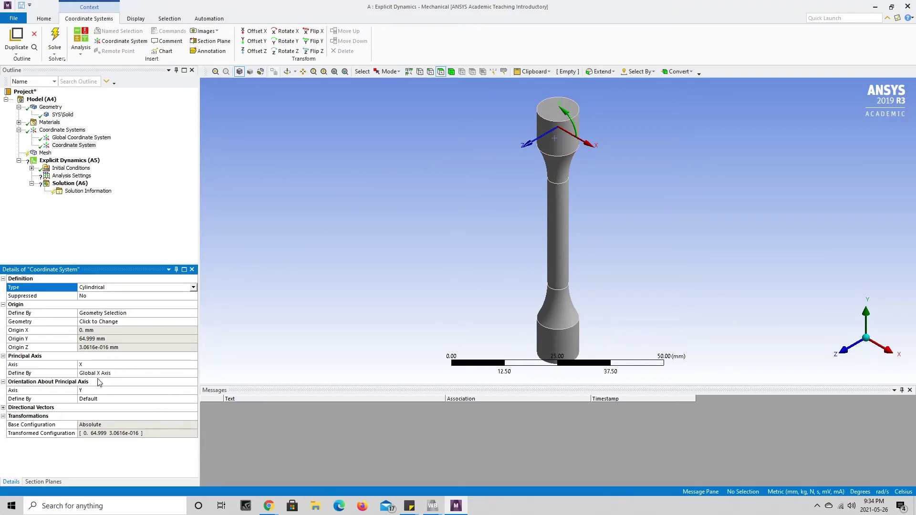
Define the cylindrical coordinate system's principal X axis by the Global Z Axis.
click(110, 373)
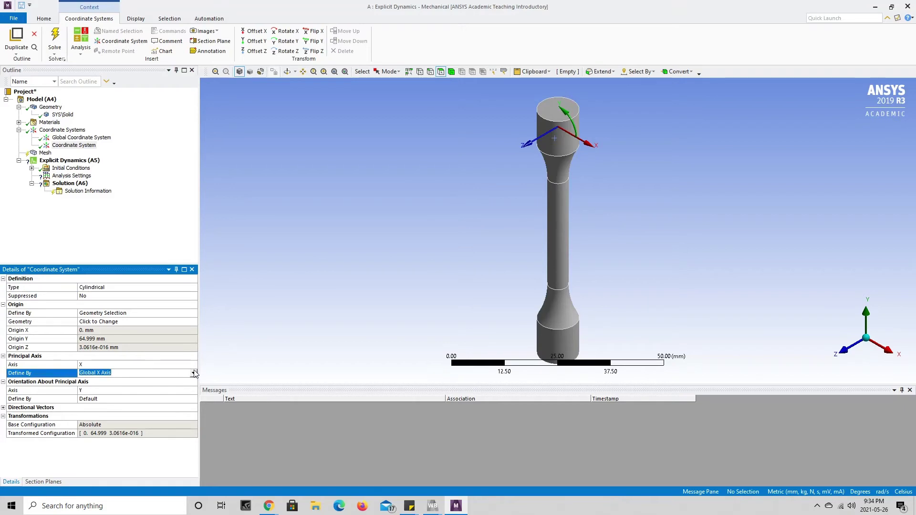
click(193, 373)
click(134, 394)
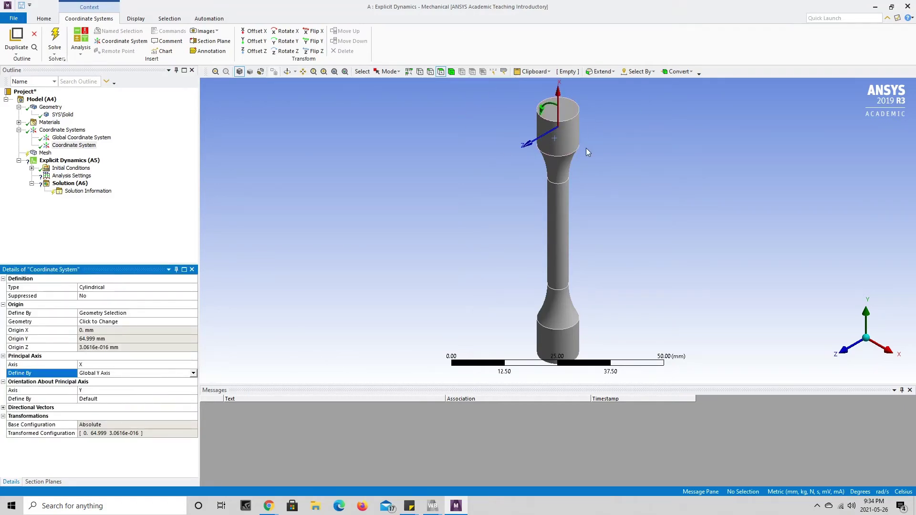
click(193, 373)
click(176, 399)
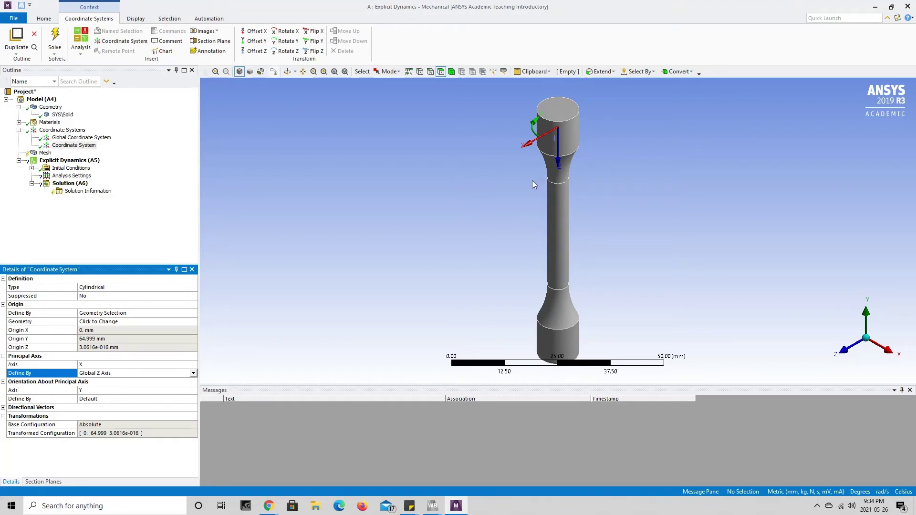
click(353, 296)
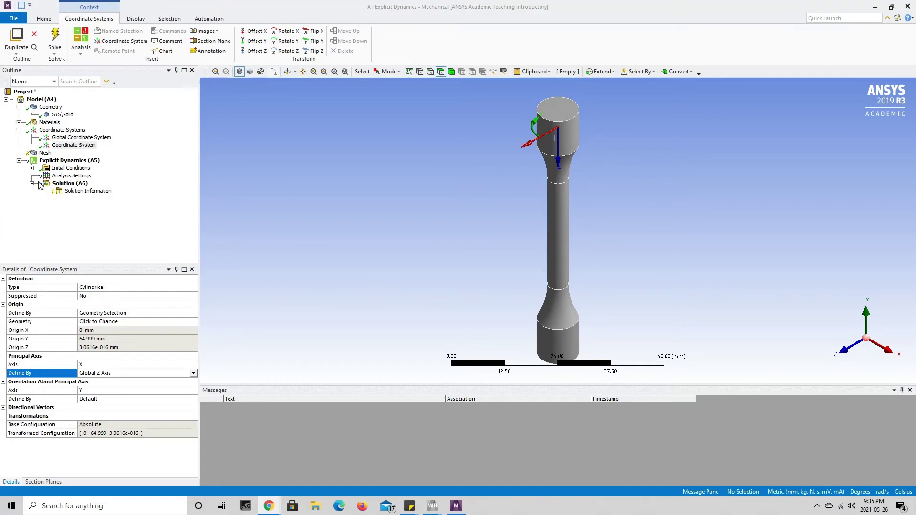
Generate the specimen's mesh with the default settings.
click(46, 154)
right_click(48, 155)
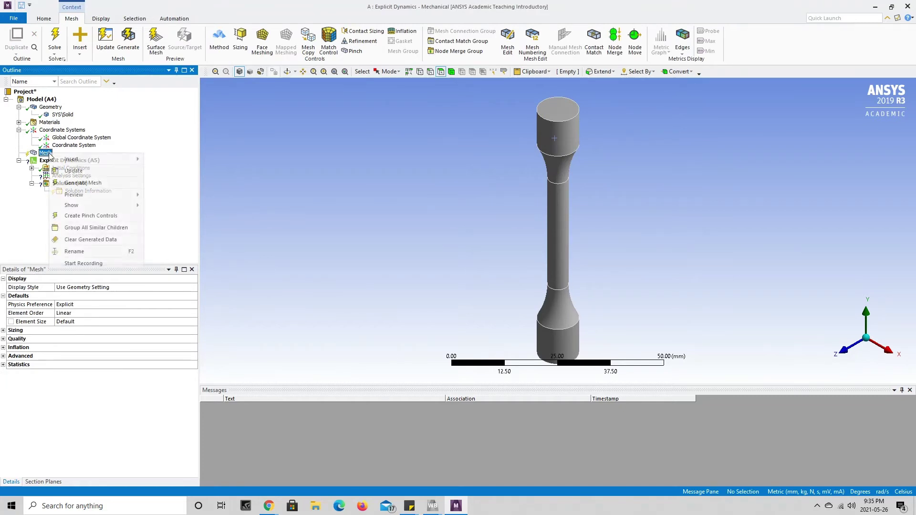
click(84, 183)
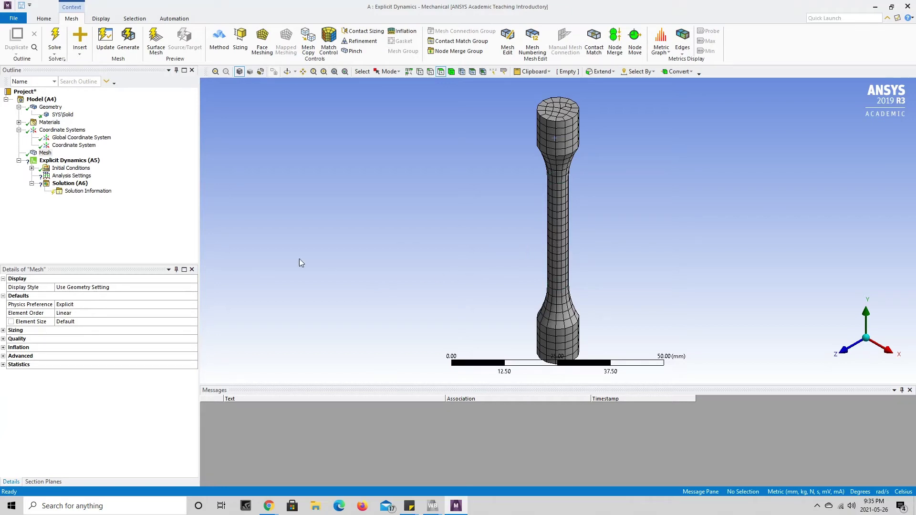
Insert a mesh sizing control and scope it to the whole specimen body.
right_click(44, 153)
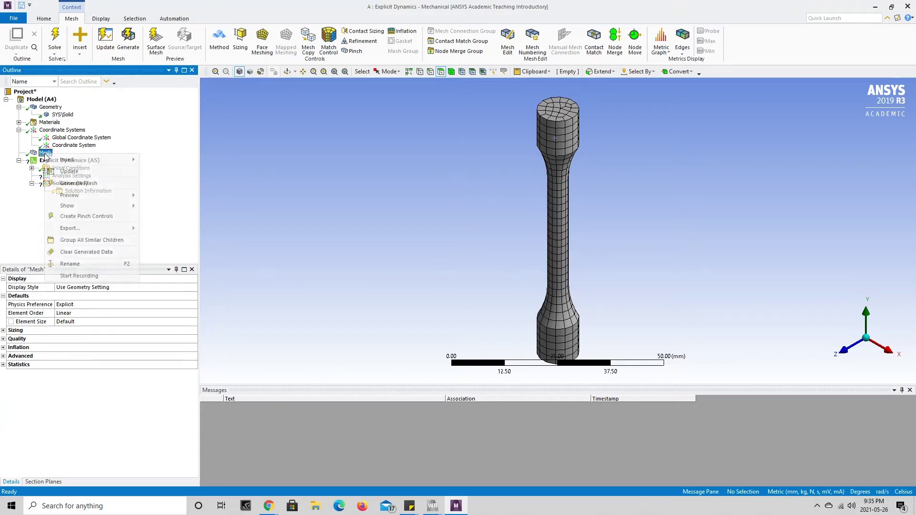
mouse_move(60, 160)
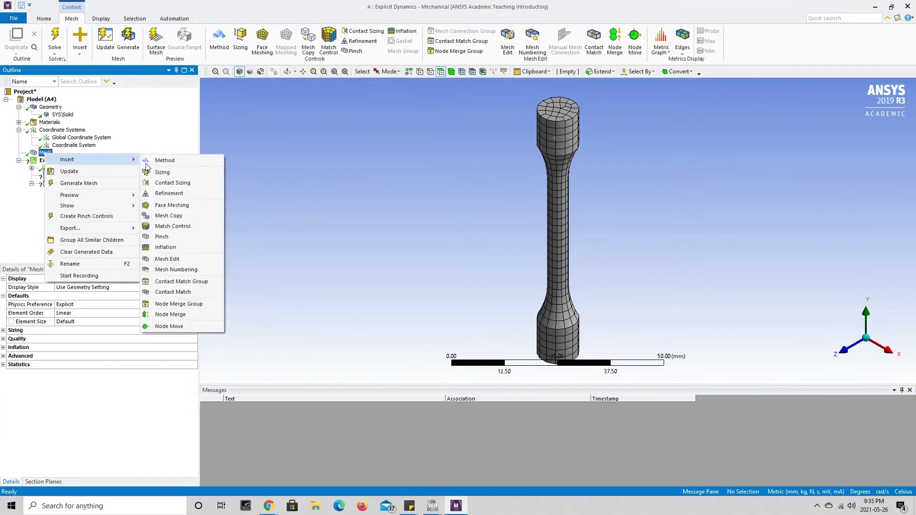
click(162, 172)
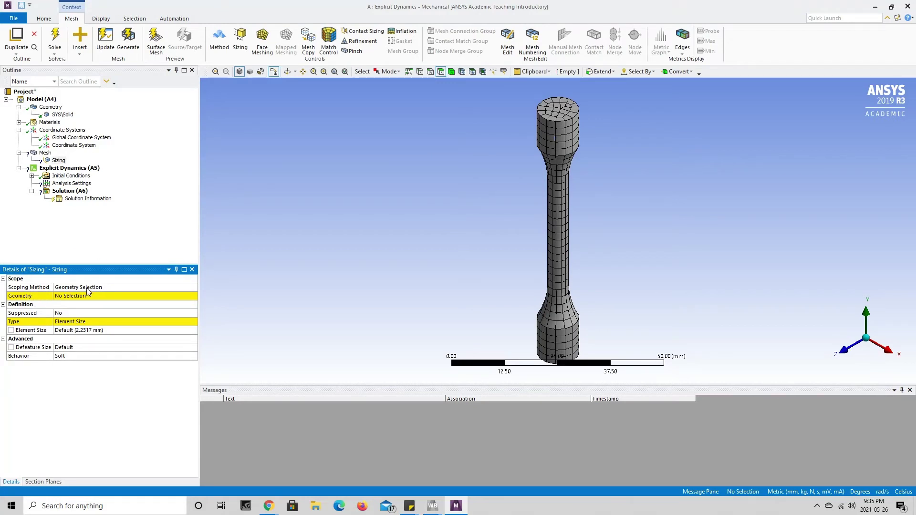
click(453, 73)
click(559, 131)
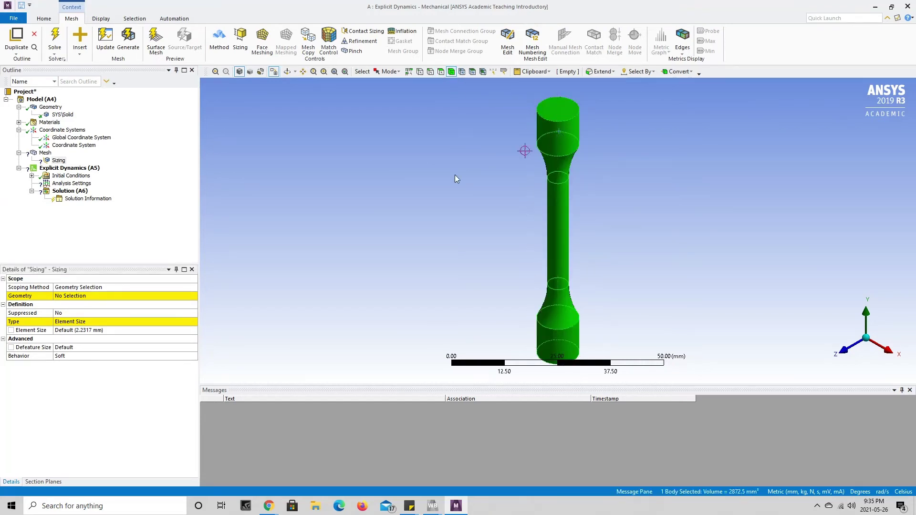
click(77, 297)
click(78, 298)
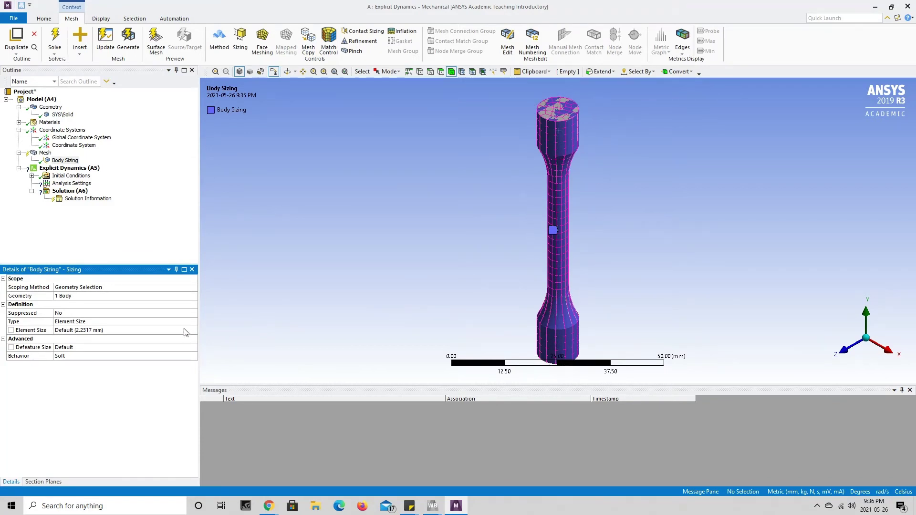
Set the body sizing's element size to 1.5 mm and update the mesh.
click(77, 331)
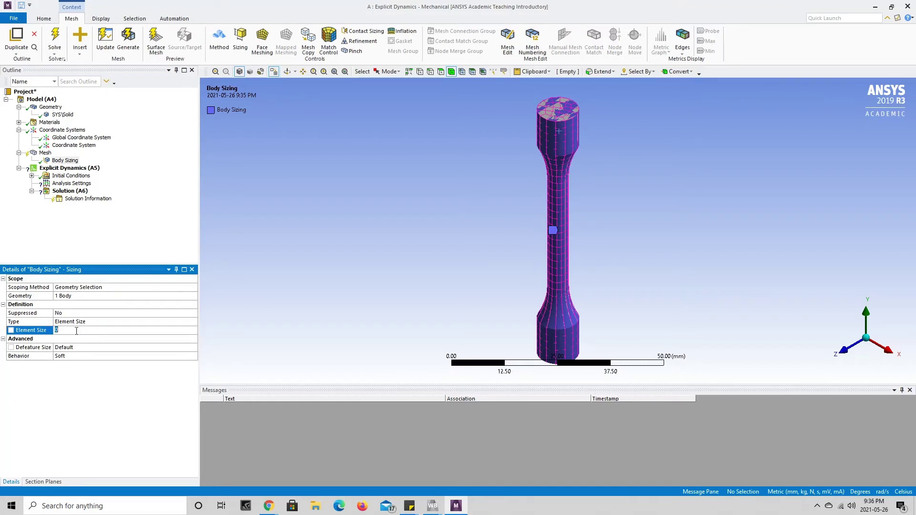
text(1.5)
key(Return)
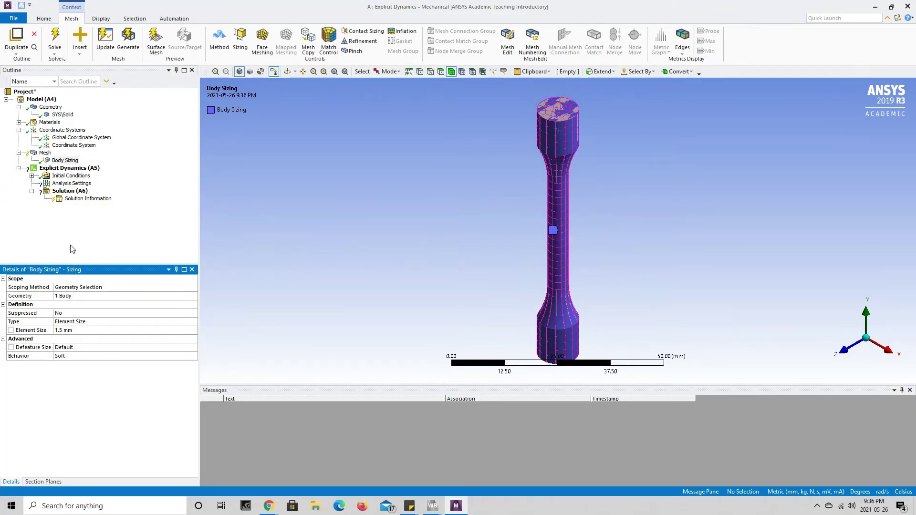
click(45, 153)
right_click(46, 153)
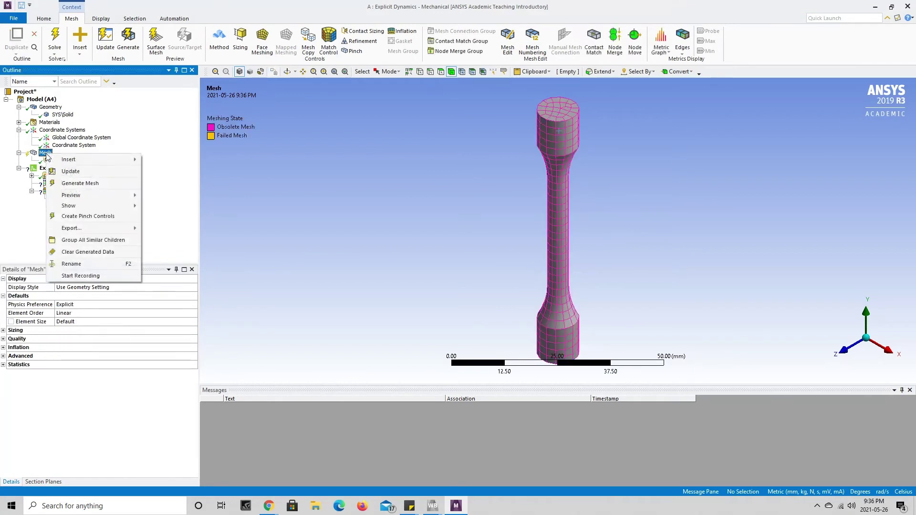
click(75, 175)
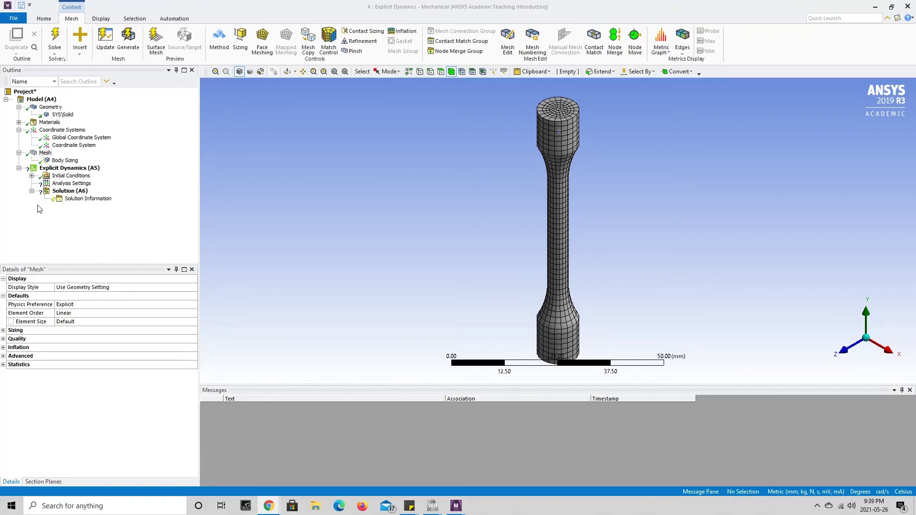
Set the end time in the analysis settings to 0.000375 s.
click(58, 185)
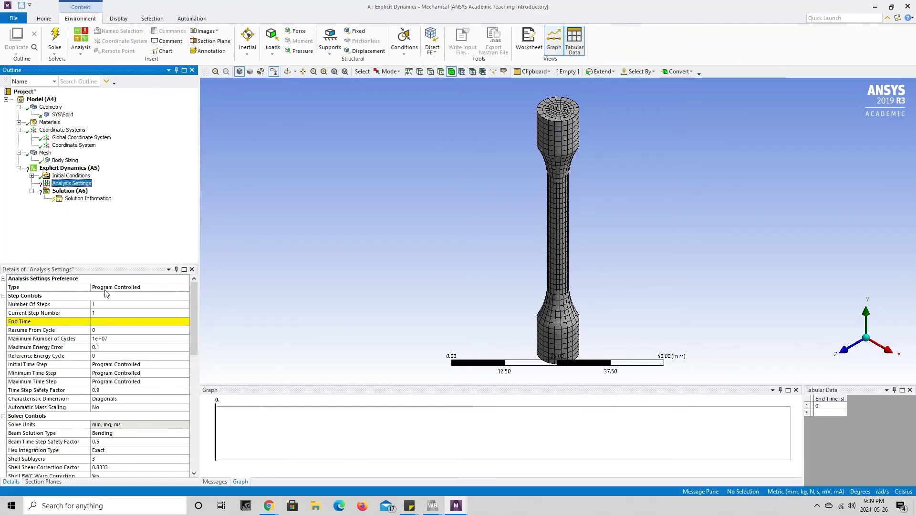
click(119, 322)
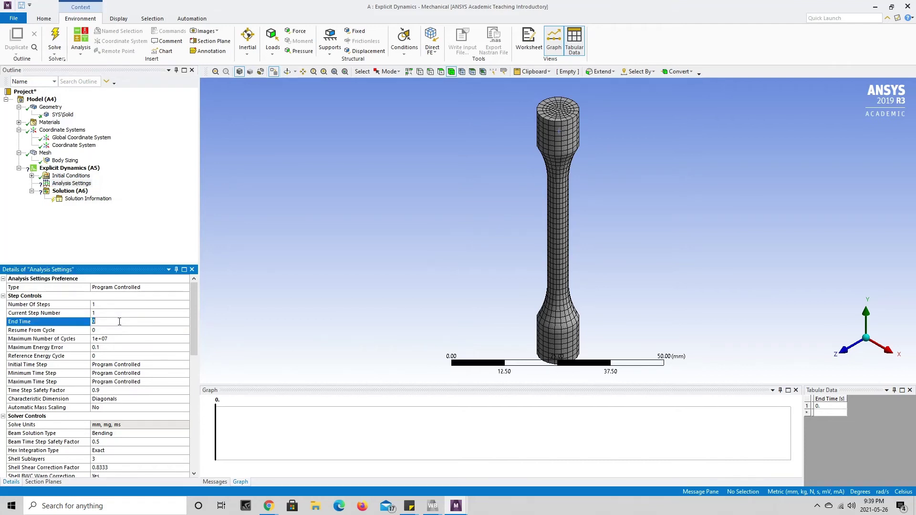
text(0.000375)
key(Return)
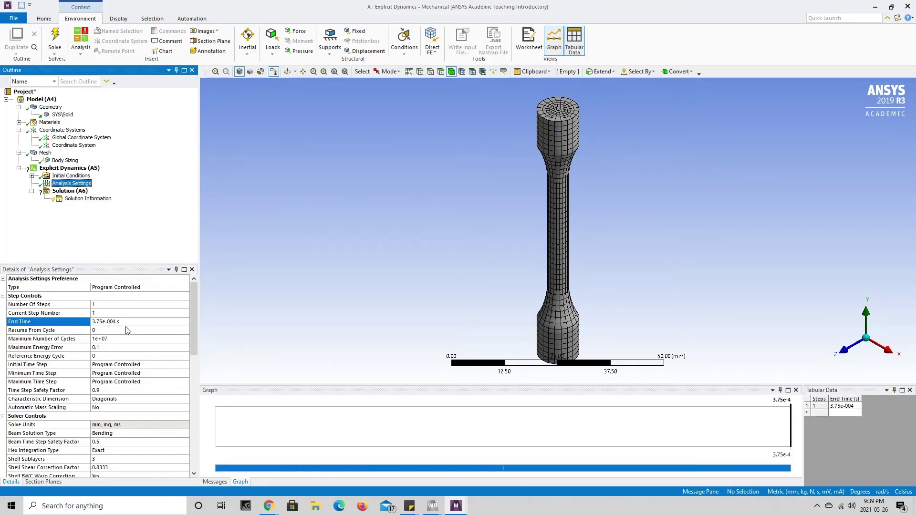
Insert a fixed support on the specimen's bottom end face and the cylindrical face of its lower grip.
right_click(53, 170)
mouse_move(59, 175)
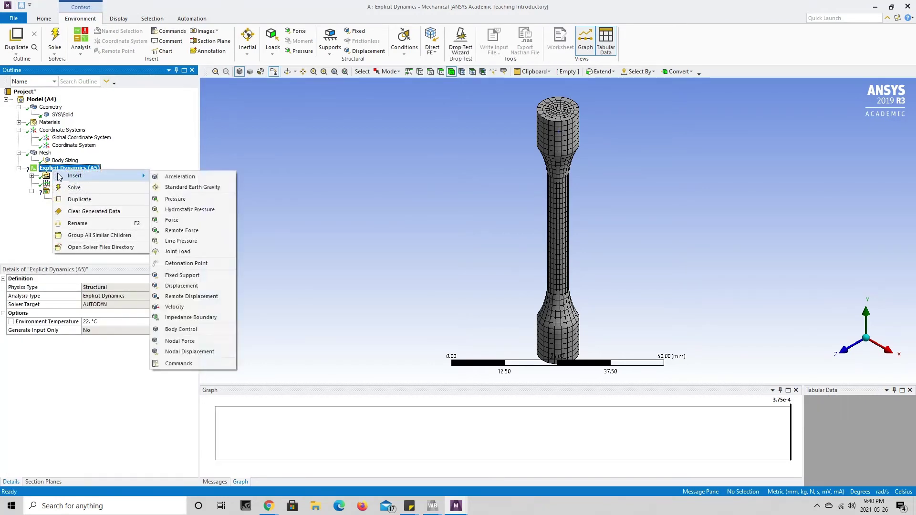
click(195, 276)
scroll(479, 208, down, 1)
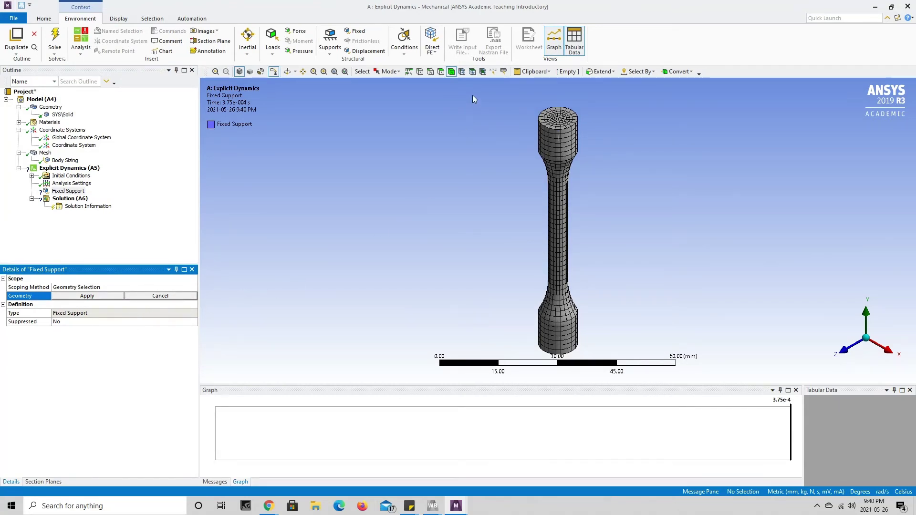
click(439, 73)
middle_drag(556, 286, 551, 260)
scroll(565, 327, down, 2)
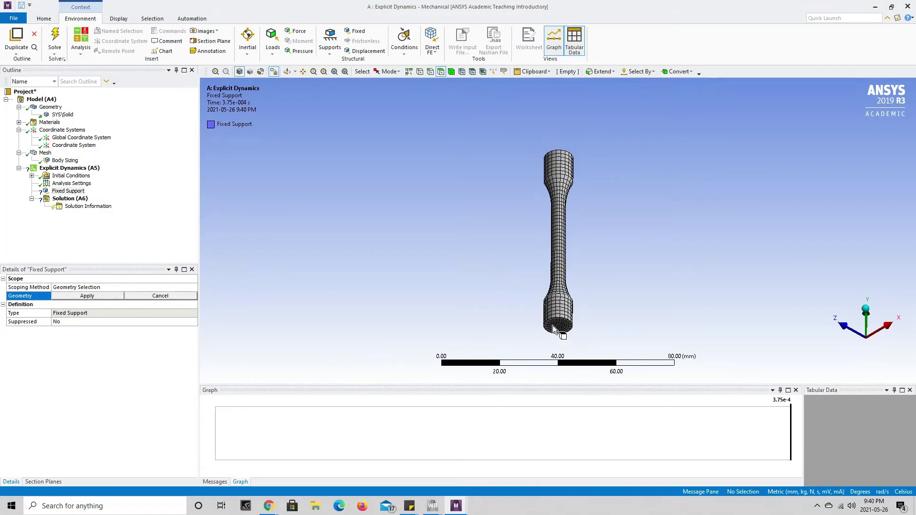
click(558, 328)
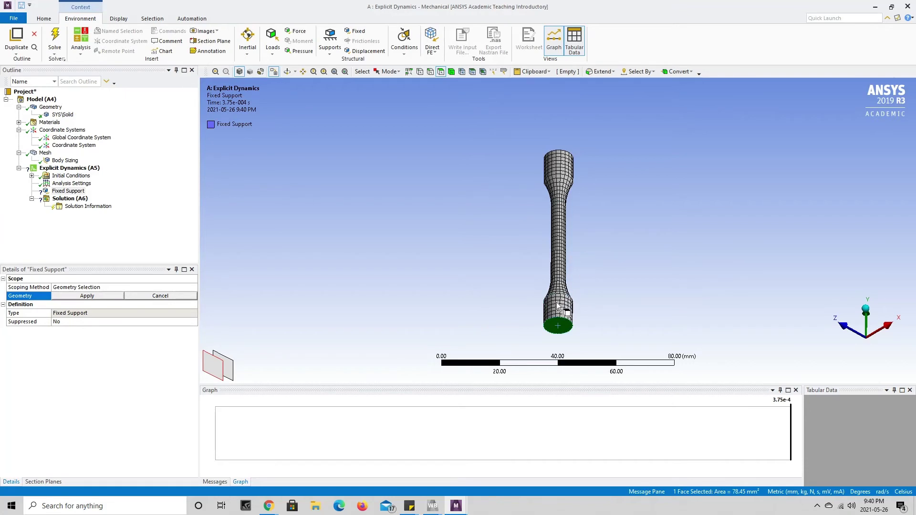
ctrl+click(557, 305)
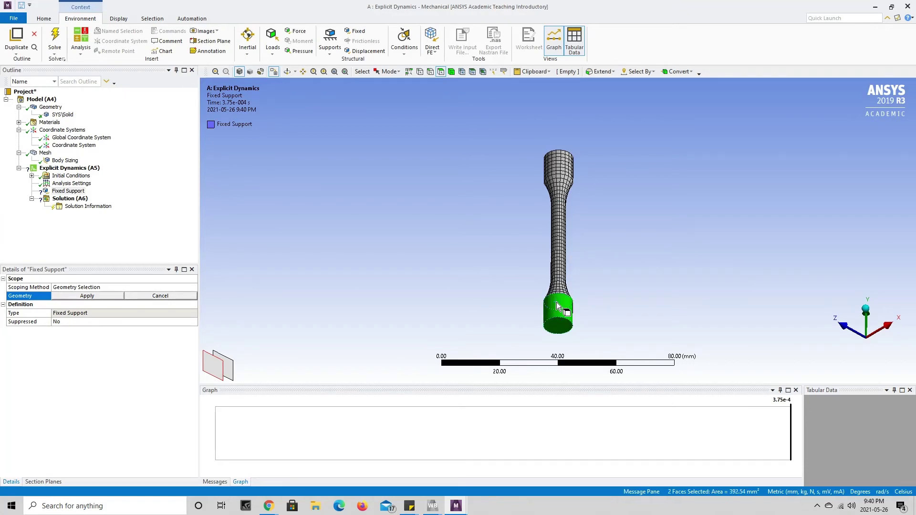
click(86, 297)
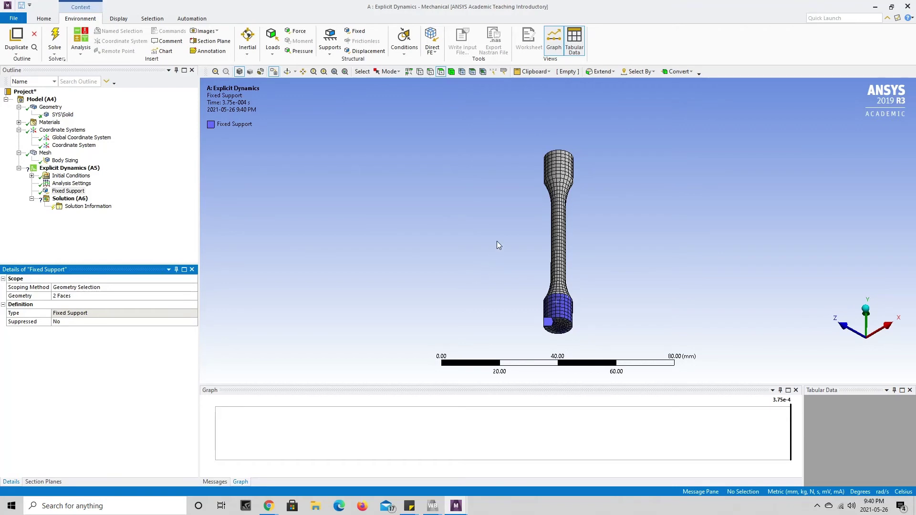
Insert a displacement boundary condition and scope it to the cylindrical face of the specimen's upper grip.
middle_drag(497, 242, 488, 289)
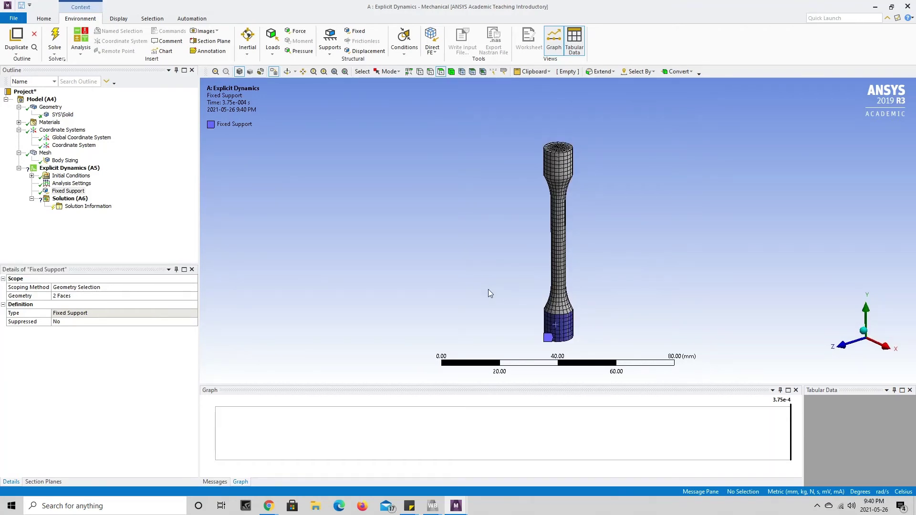
right_click(67, 173)
mouse_move(96, 175)
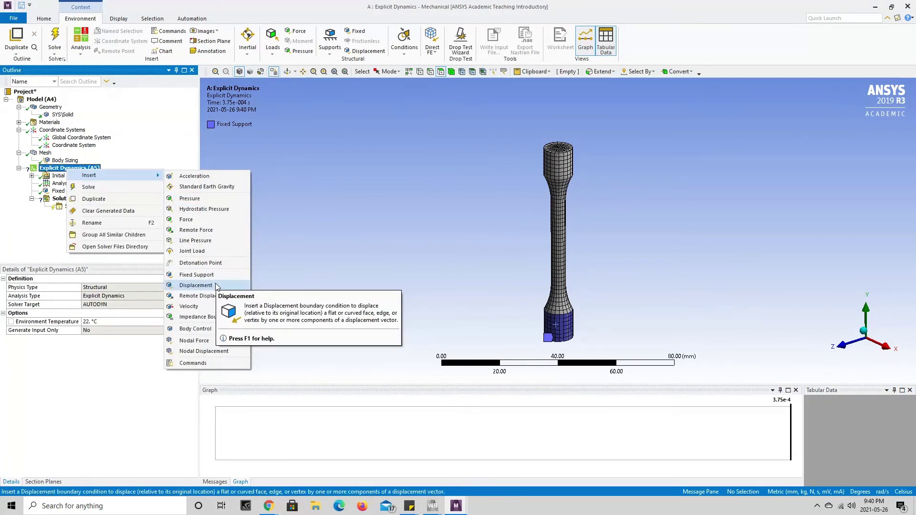
click(196, 285)
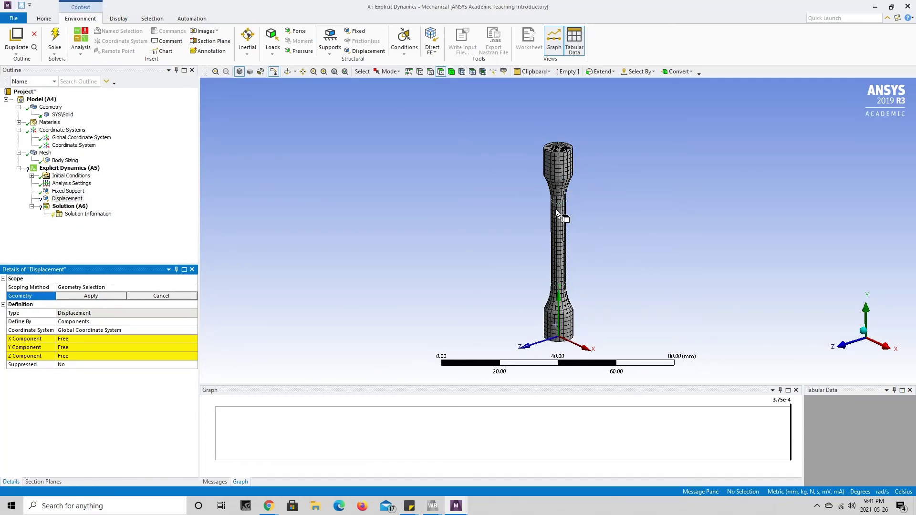
click(439, 73)
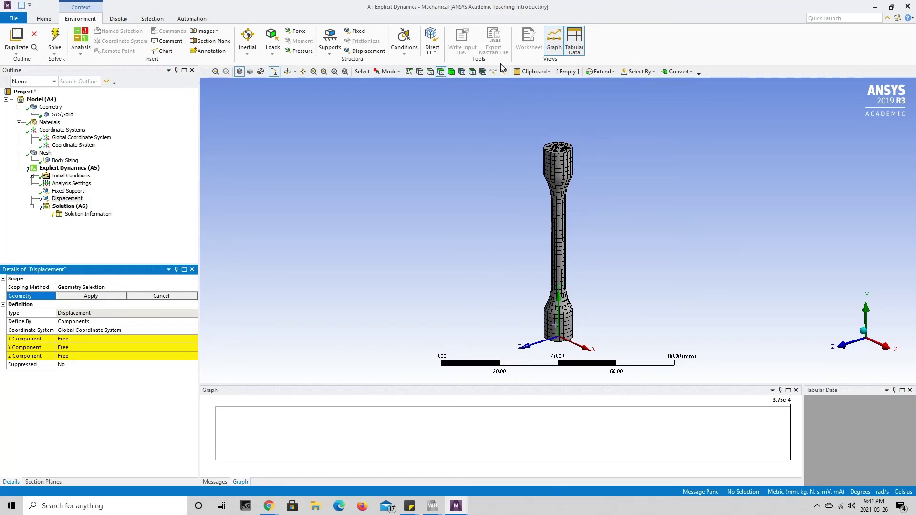
click(569, 167)
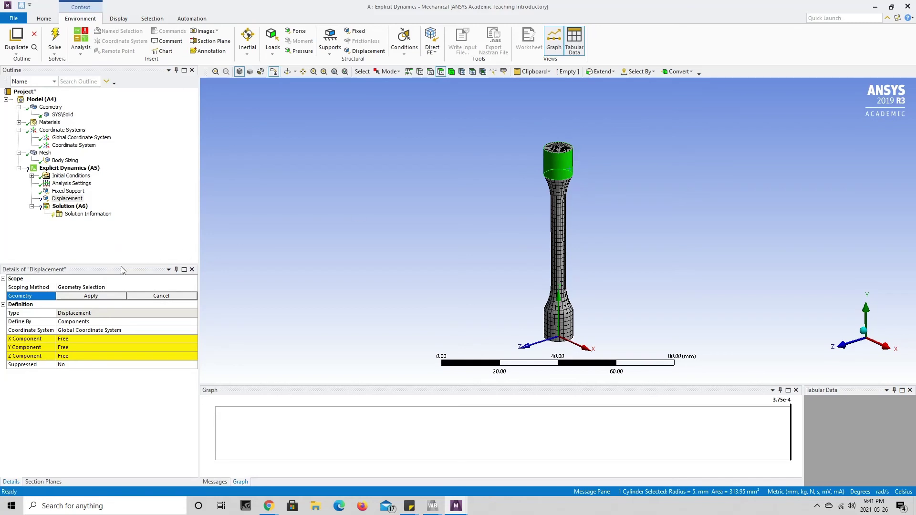
click(85, 296)
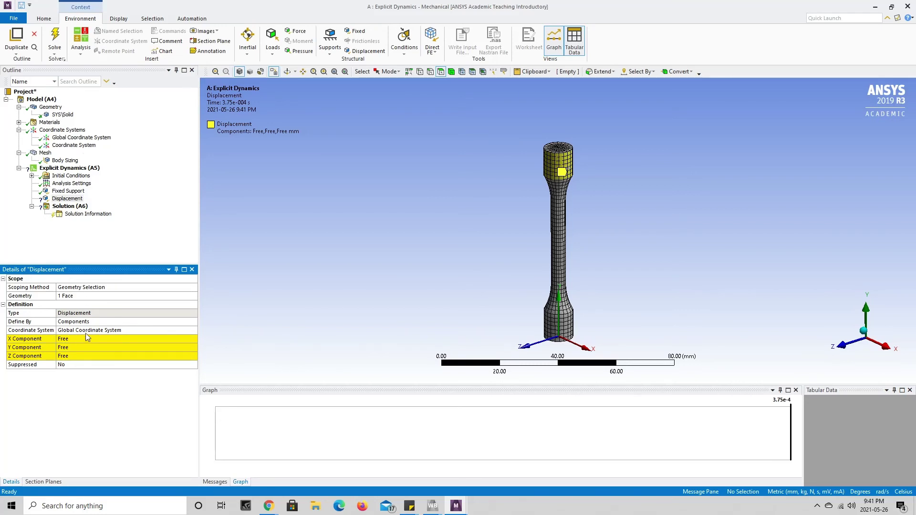
Assign the cylindrical coordinate system to the displacement and set its Y component to 500.
click(113, 332)
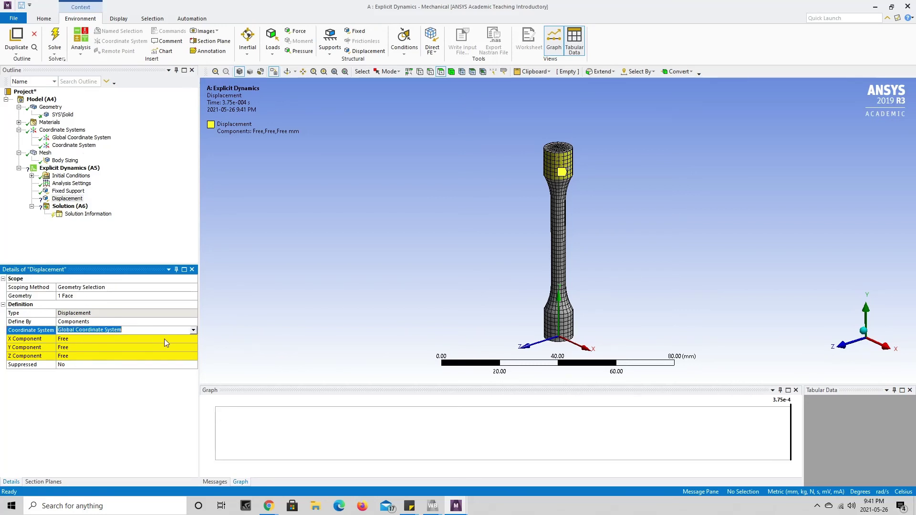
click(194, 330)
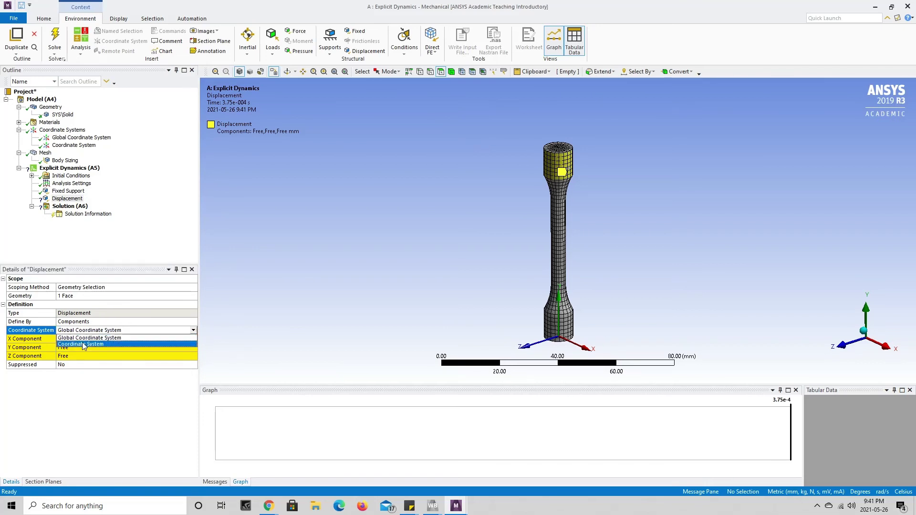
click(79, 344)
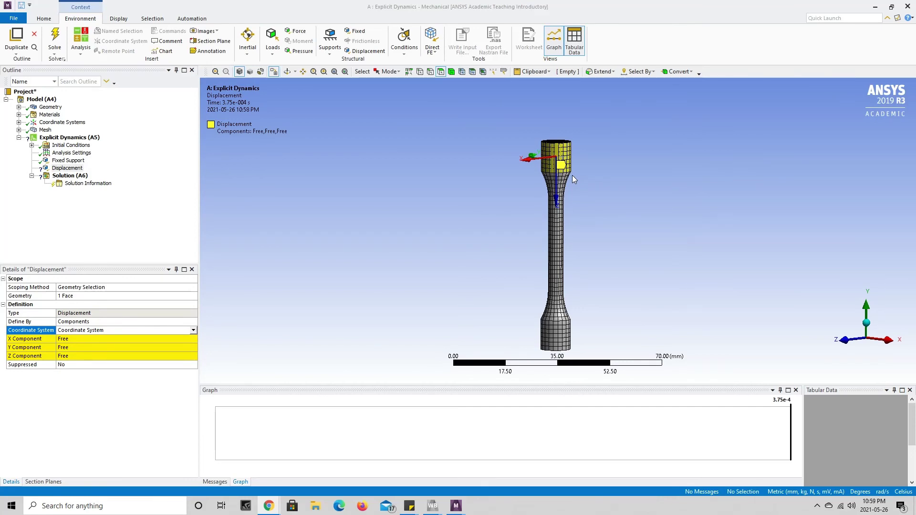
click(63, 347)
text(500)
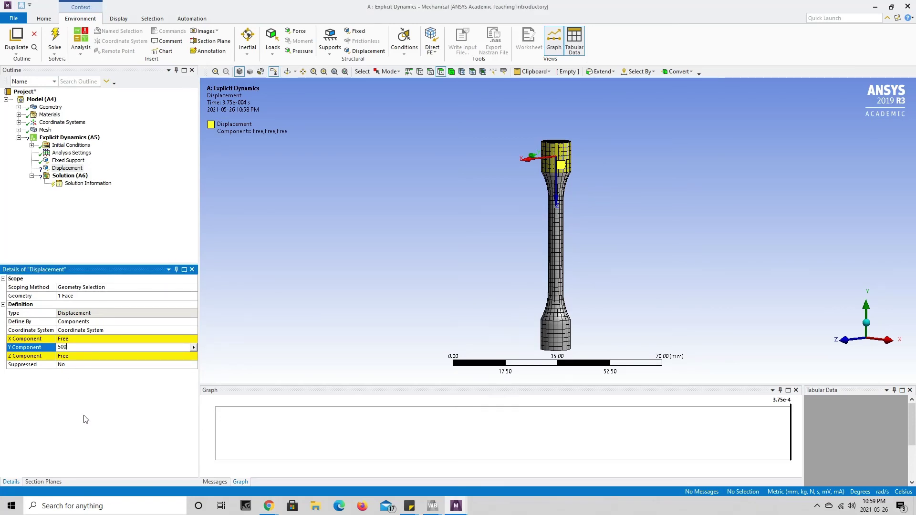
key(Return)
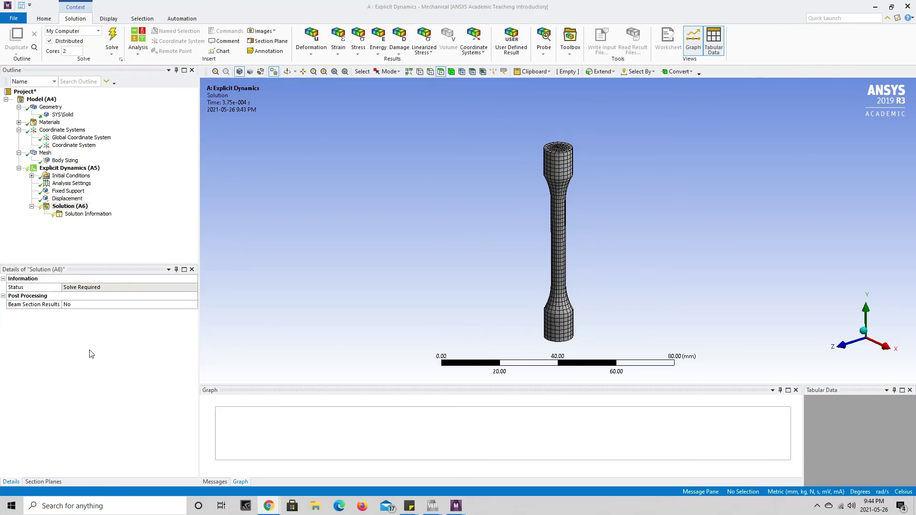
Add a Total Deformation result to the solution.
right_click(67, 208)
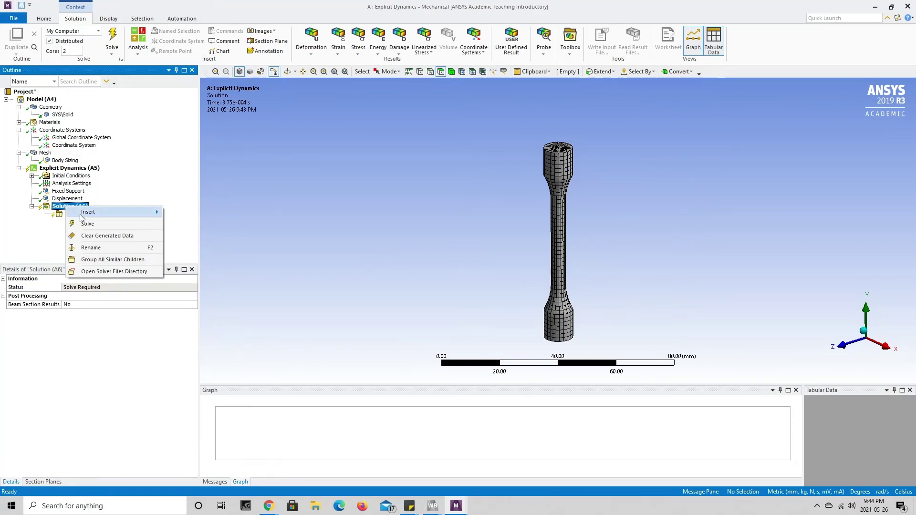
mouse_move(99, 212)
mouse_move(174, 213)
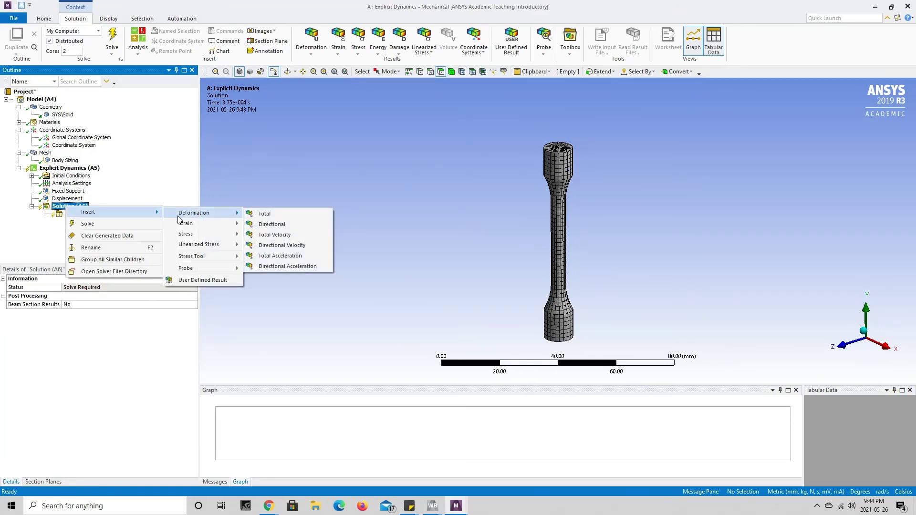
click(265, 213)
Add an Equivalent (von-Mises) strain result to the solution.
right_click(60, 208)
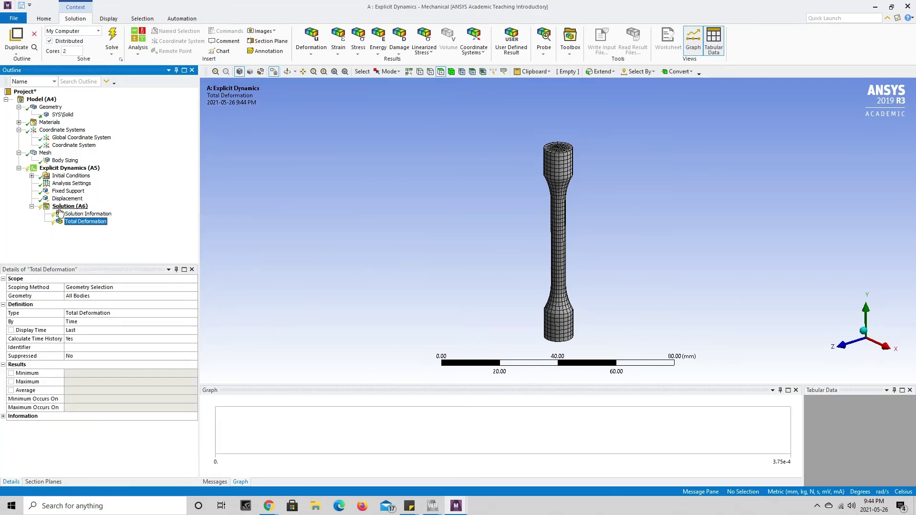
mouse_move(87, 215)
mouse_move(178, 228)
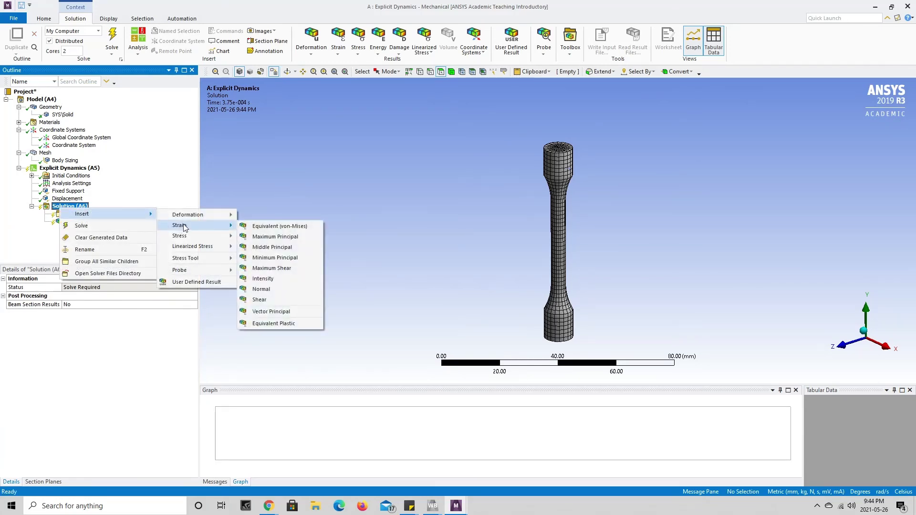
click(252, 229)
Add an Equivalent (von-Mises) stress result to the solution.
right_click(72, 206)
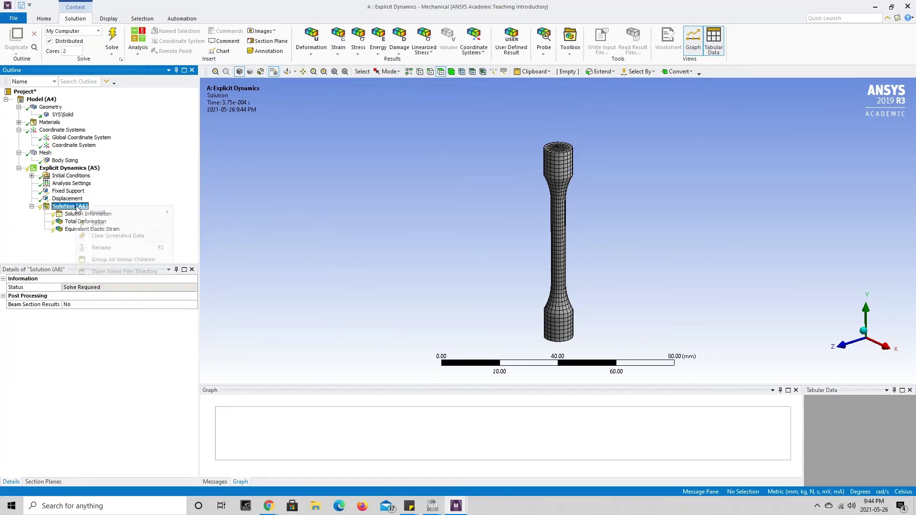
mouse_move(97, 212)
mouse_move(209, 235)
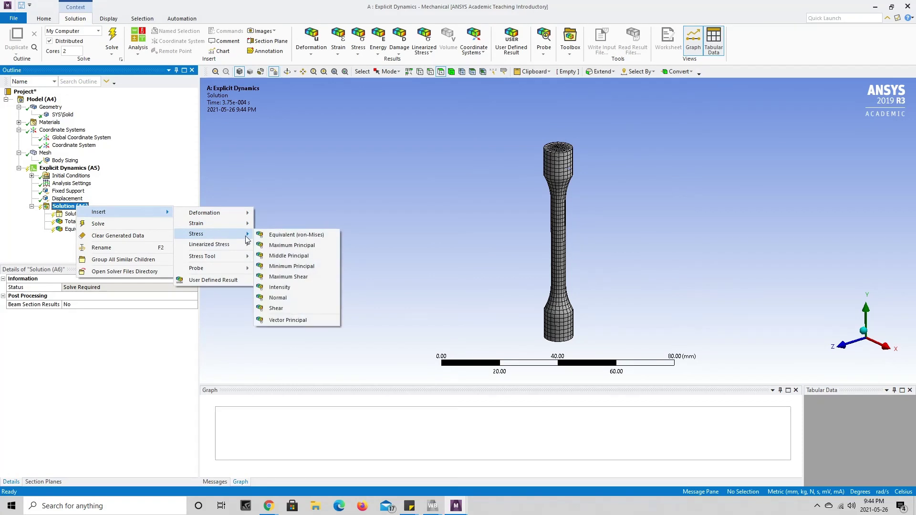
click(278, 237)
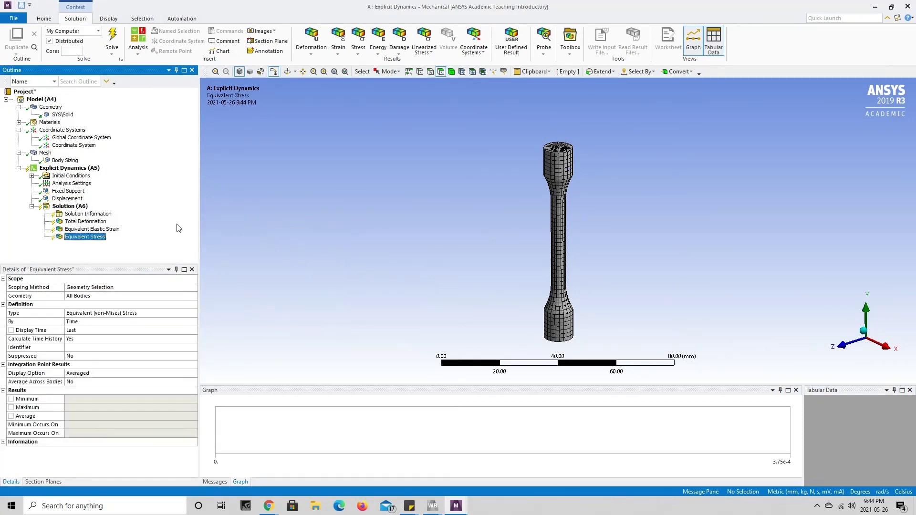
click(81, 208)
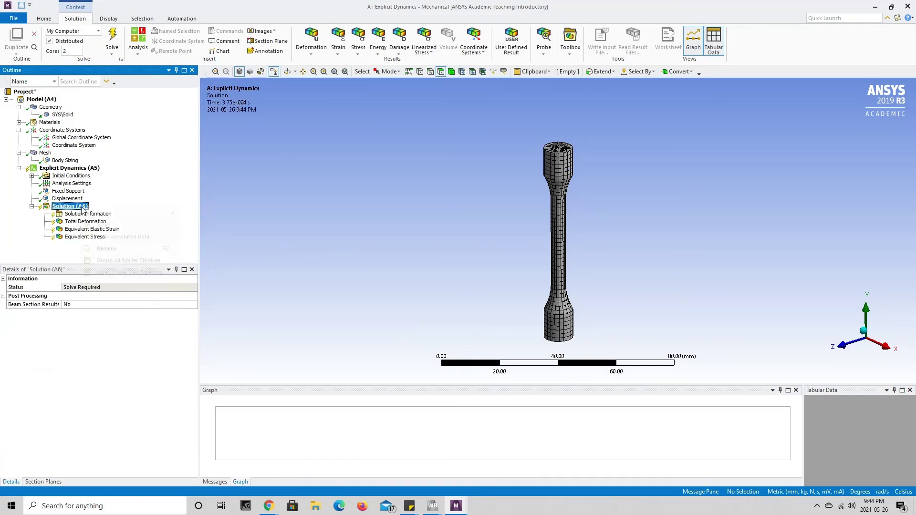
right_click(82, 207)
mouse_move(105, 212)
mouse_move(209, 238)
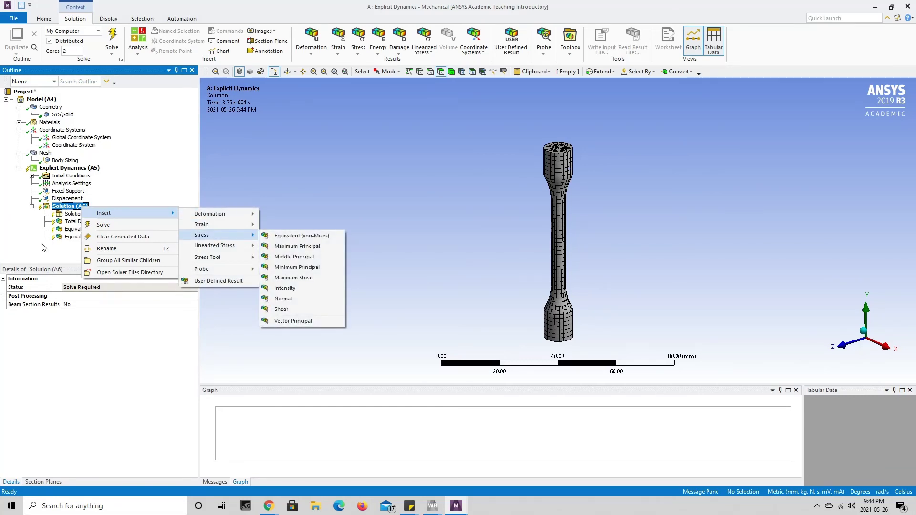
click(43, 247)
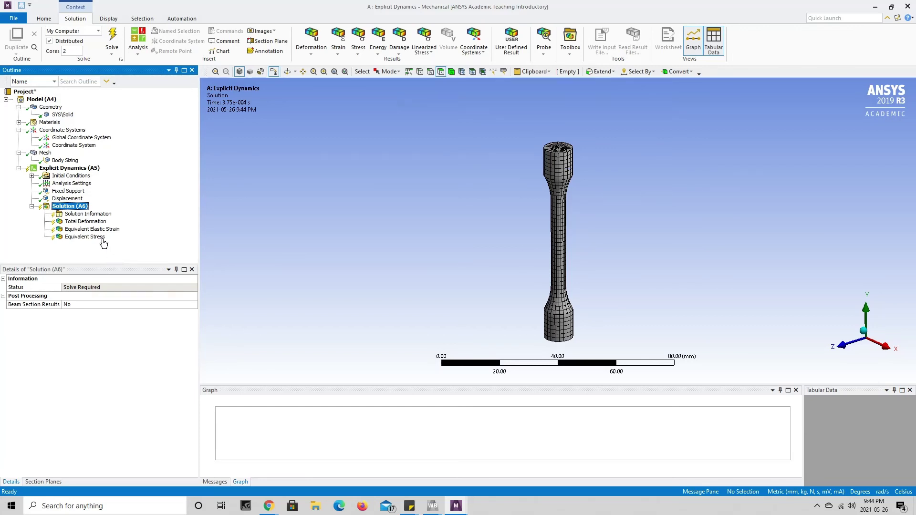
Solve the Explicit Dynamics analysis and display the solver output in the solution information.
click(63, 169)
right_click(62, 170)
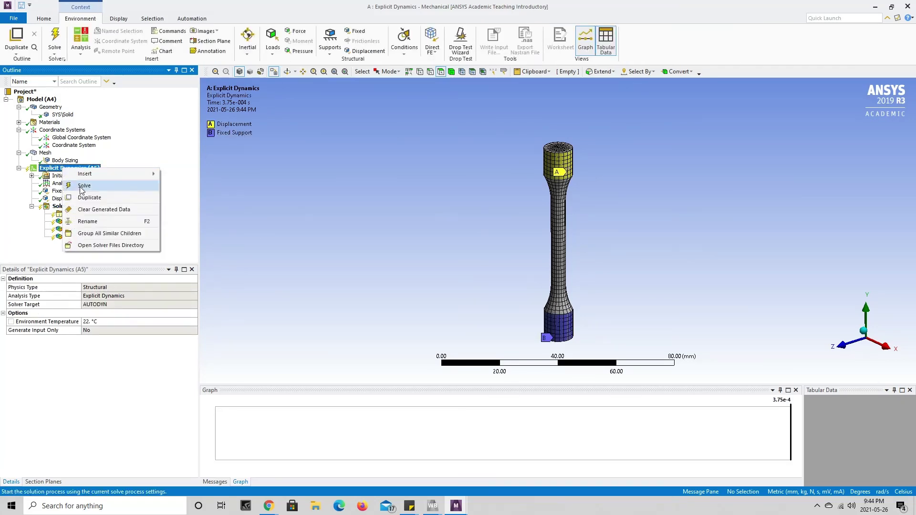
click(81, 186)
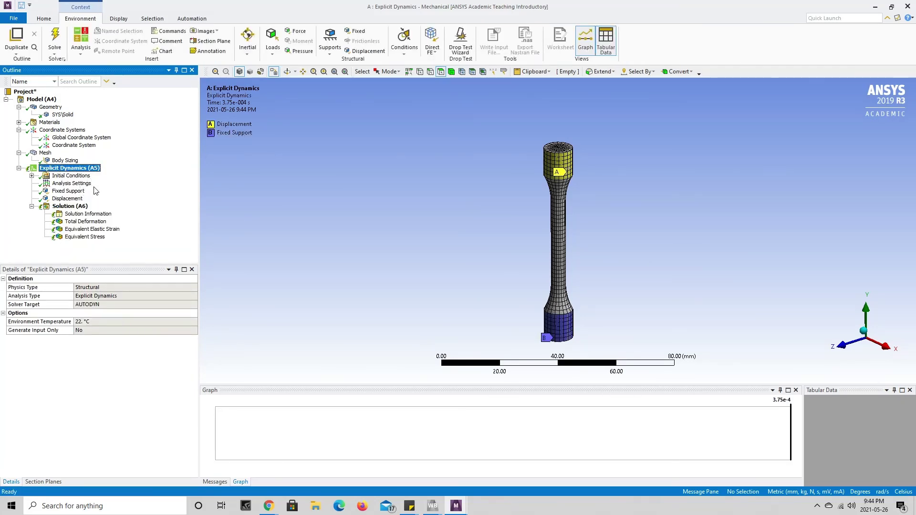
click(77, 215)
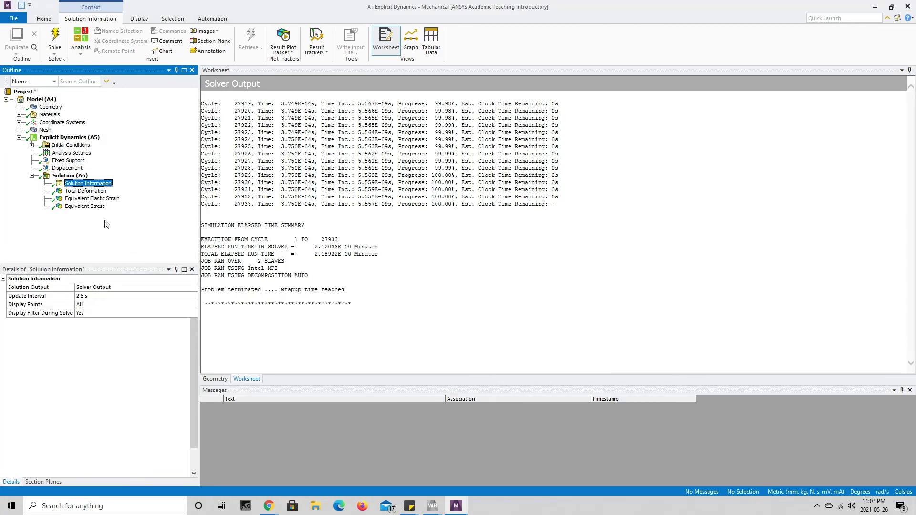
Play and pause the equivalent stress animation, and move its time marker to about 3.55e-4 s to examine the specimen.
click(86, 206)
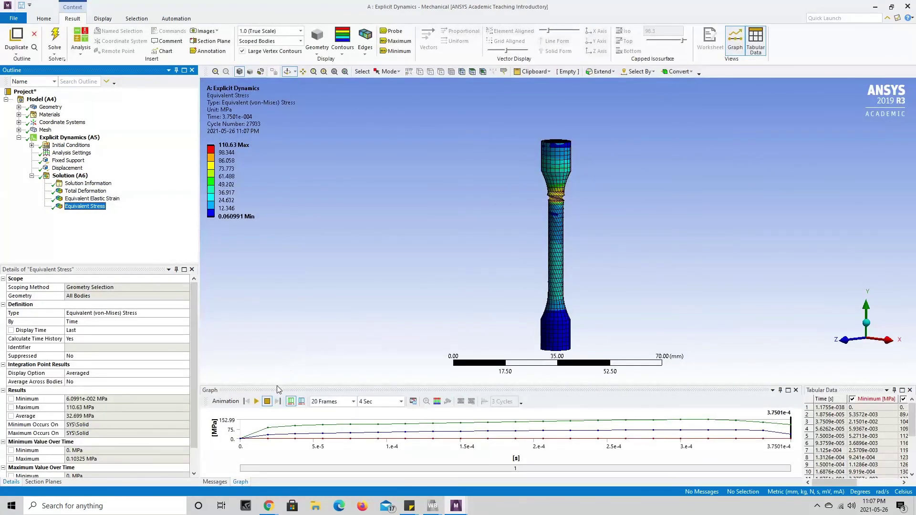
click(256, 401)
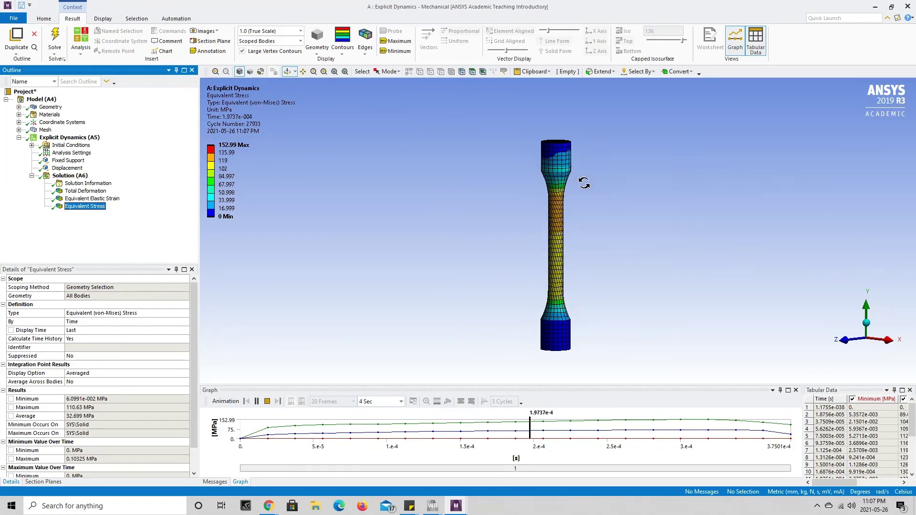
click(257, 402)
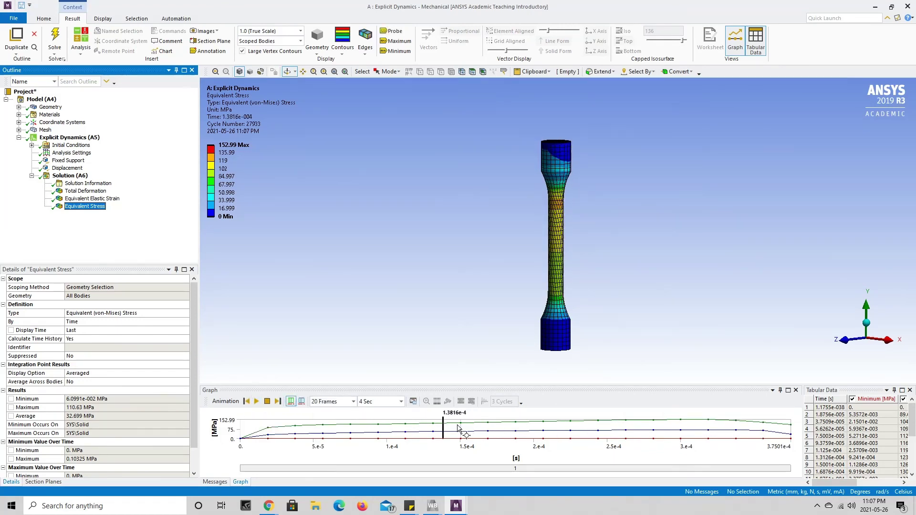
drag(443, 426, 761, 424)
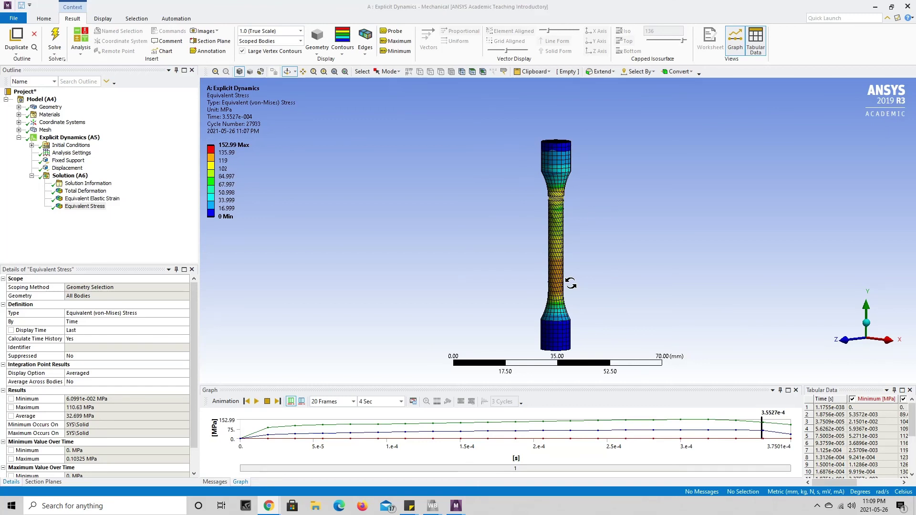
click(571, 283)
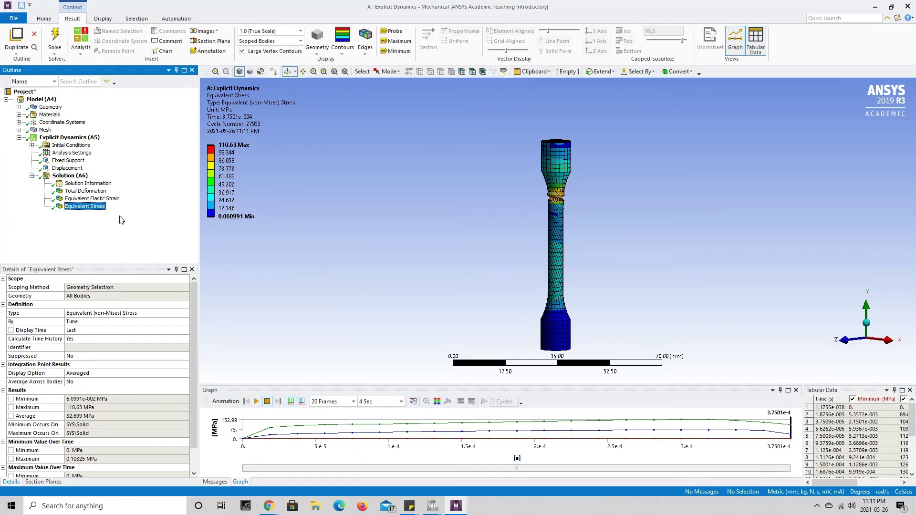
Display the equivalent elastic strain result on the twisted specimen.
click(117, 198)
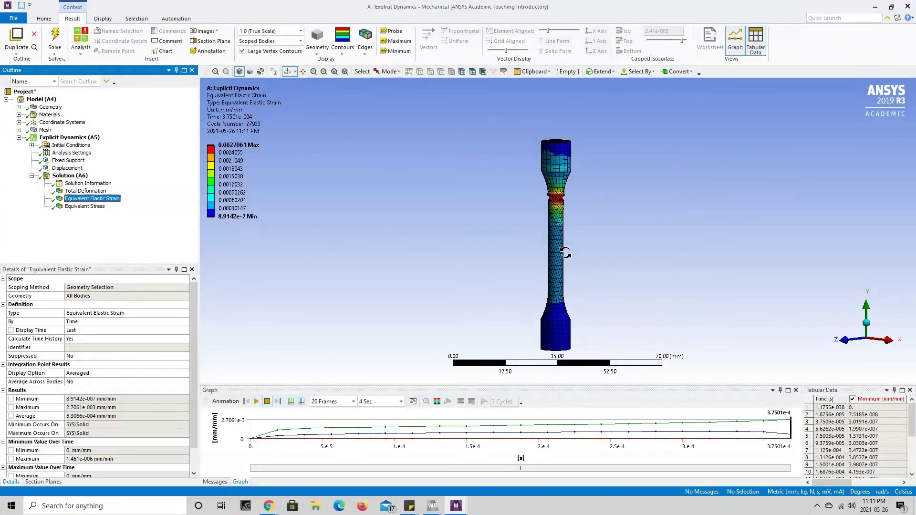